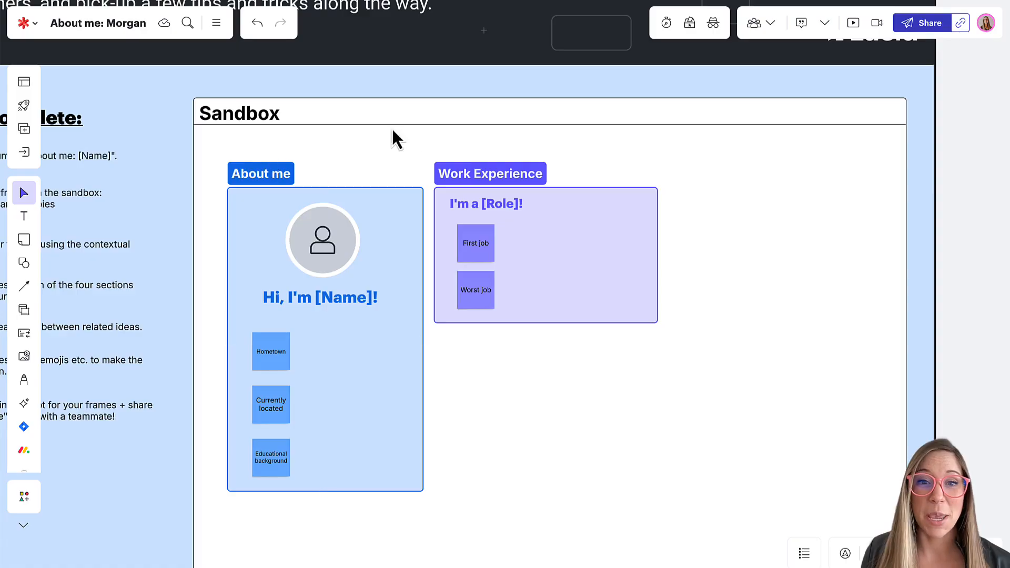
pyautogui.click(481, 172)
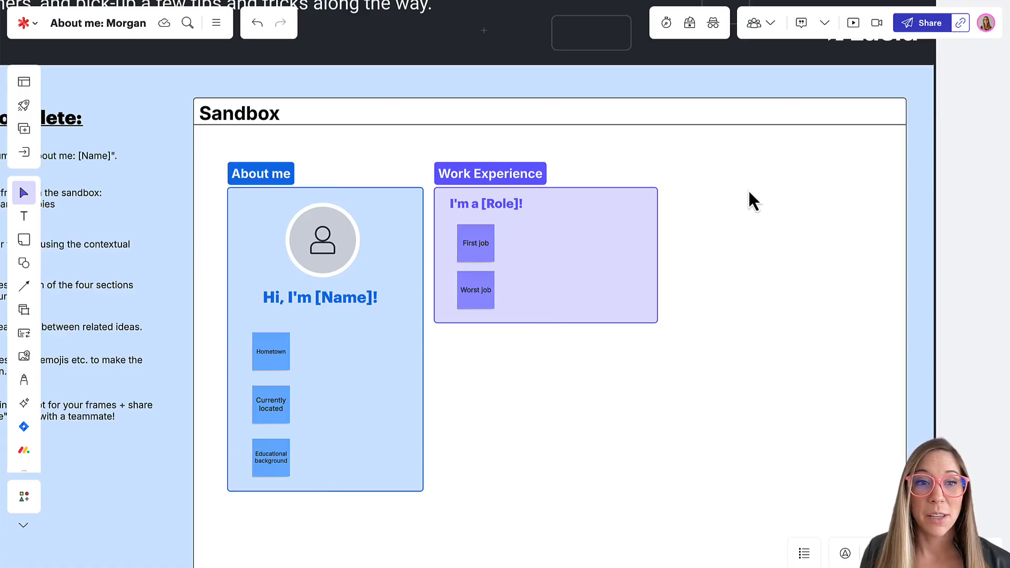
pyautogui.moveTo(749, 188); pyautogui.dragTo(603, 156)
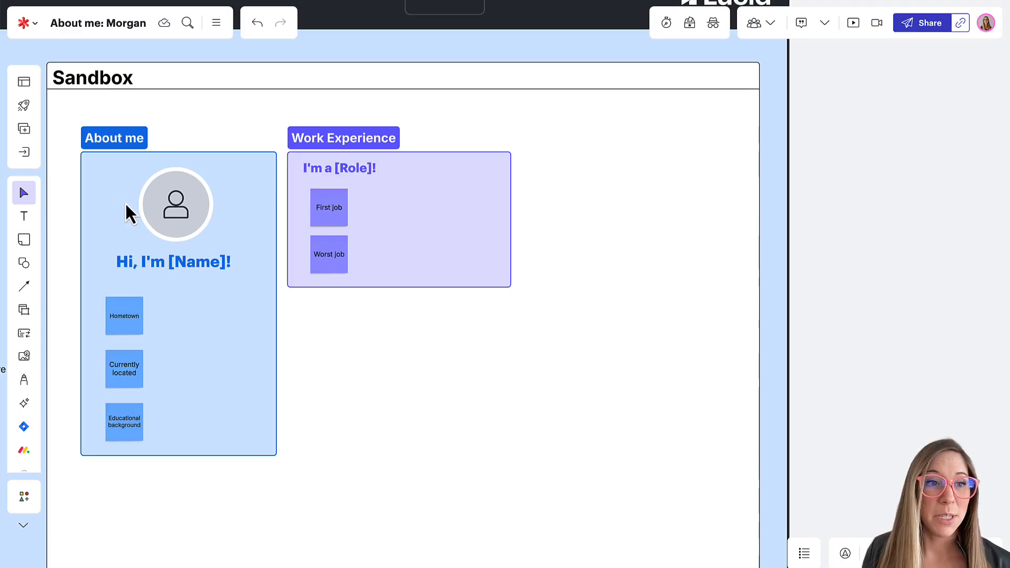
pyautogui.click(83, 136)
pyautogui.click(58, 193)
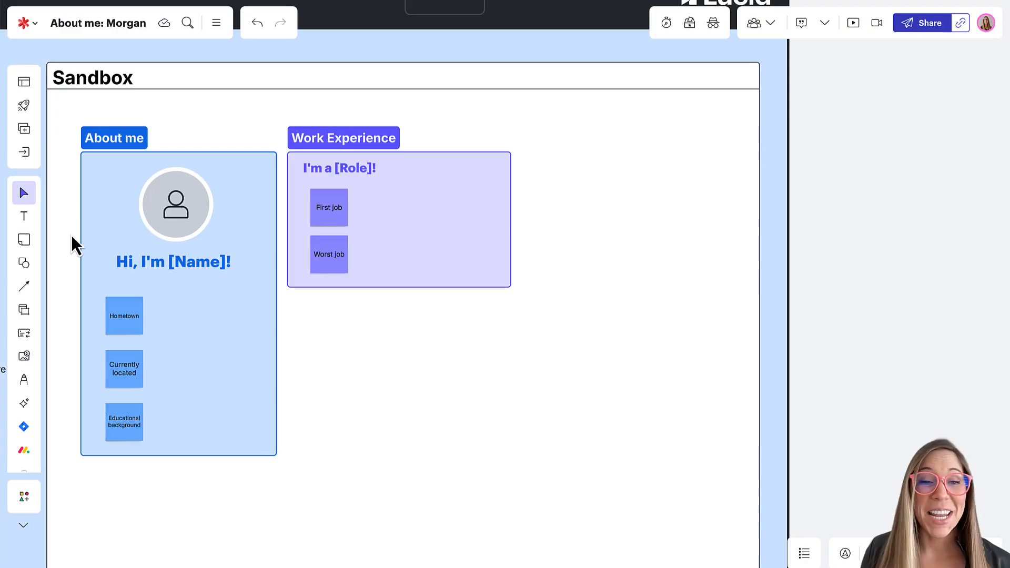
# Step: Place a trial rectangle below the Work Experience frame and delete it
pyautogui.click(25, 263)
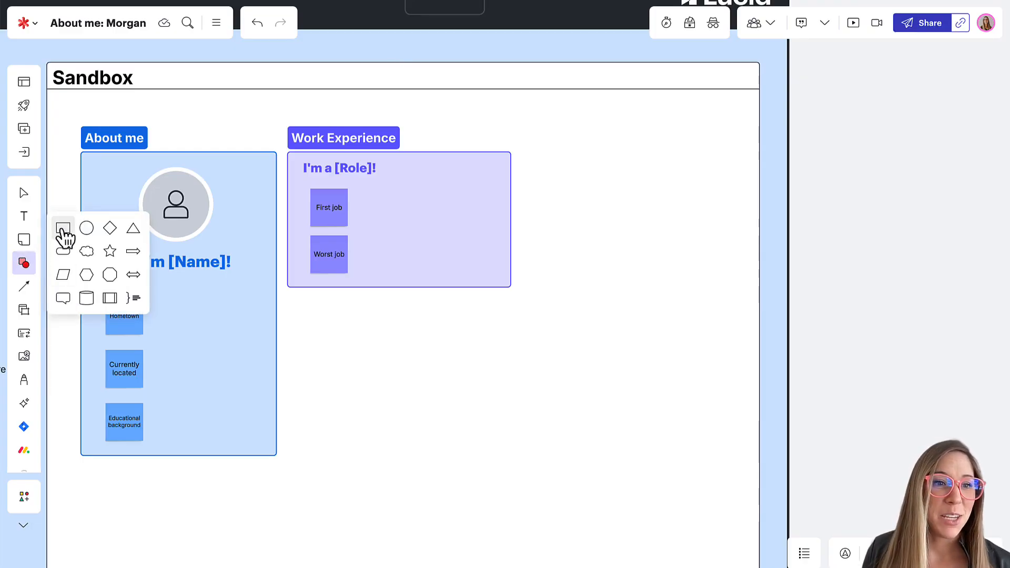
pyautogui.click(64, 231)
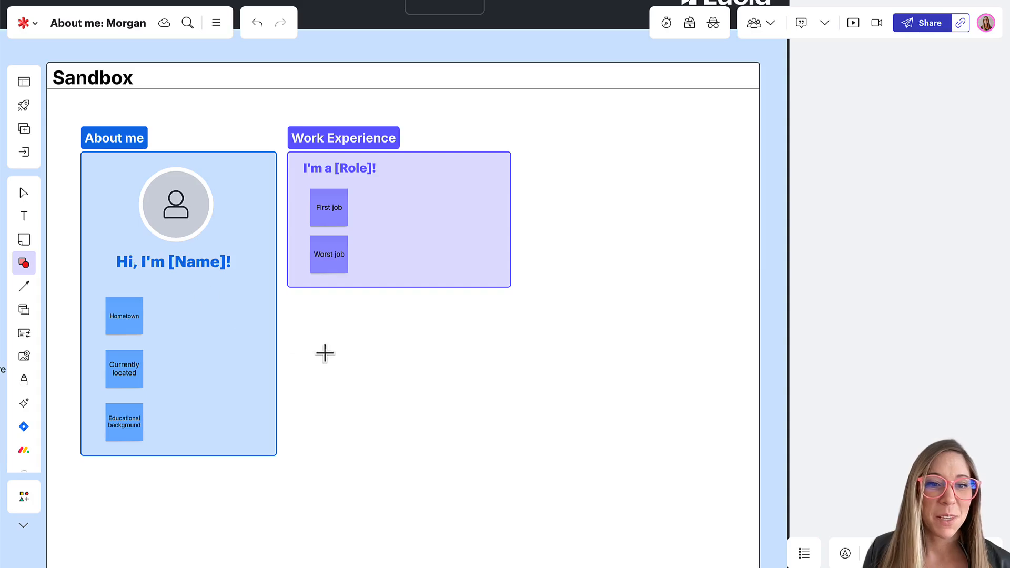
pyautogui.click(336, 335)
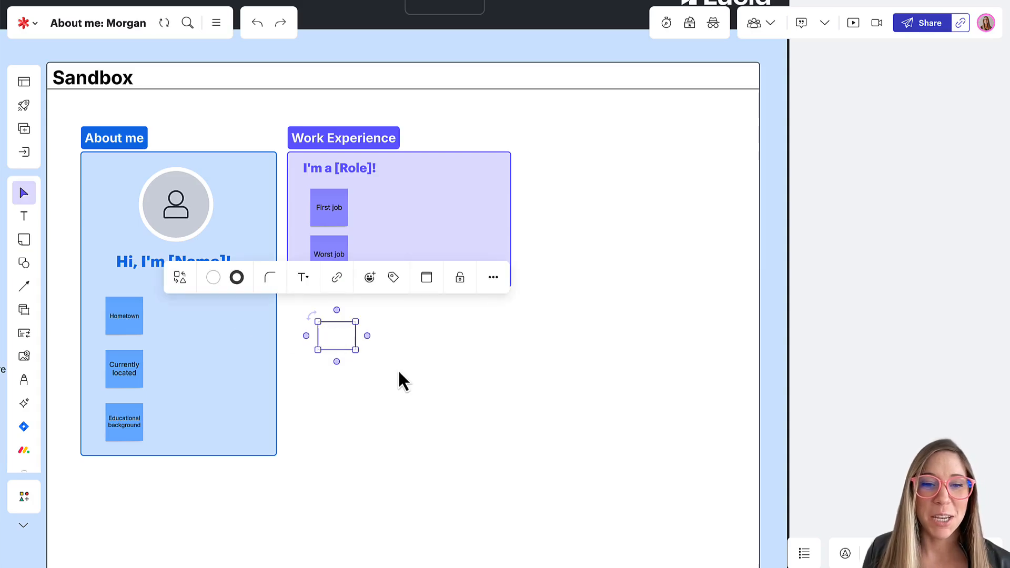
pyautogui.moveTo(379, 371); pyautogui.dragTo(316, 325)
pyautogui.press('Delete')
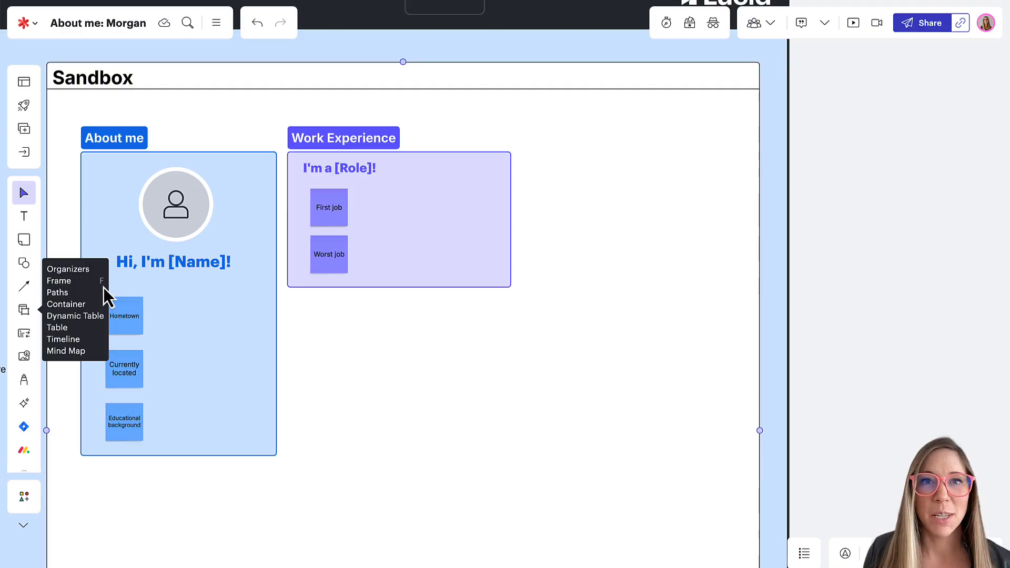
# Step: Draw two frames in the sandbox: one below Work Experience and a tall one beside both, level with the About me frame
pyautogui.press('f')
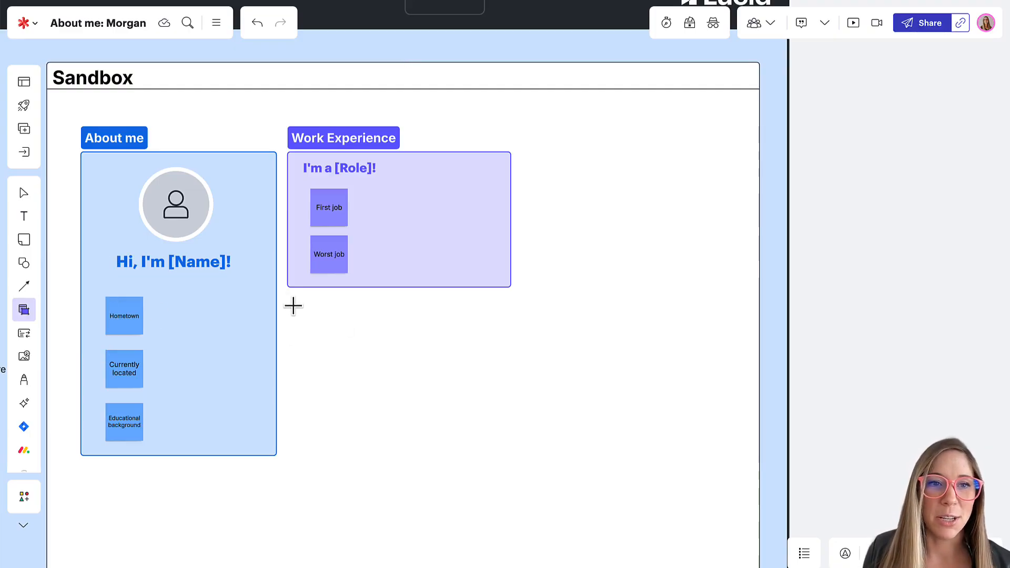
pyautogui.scroll(3, 293, 306)
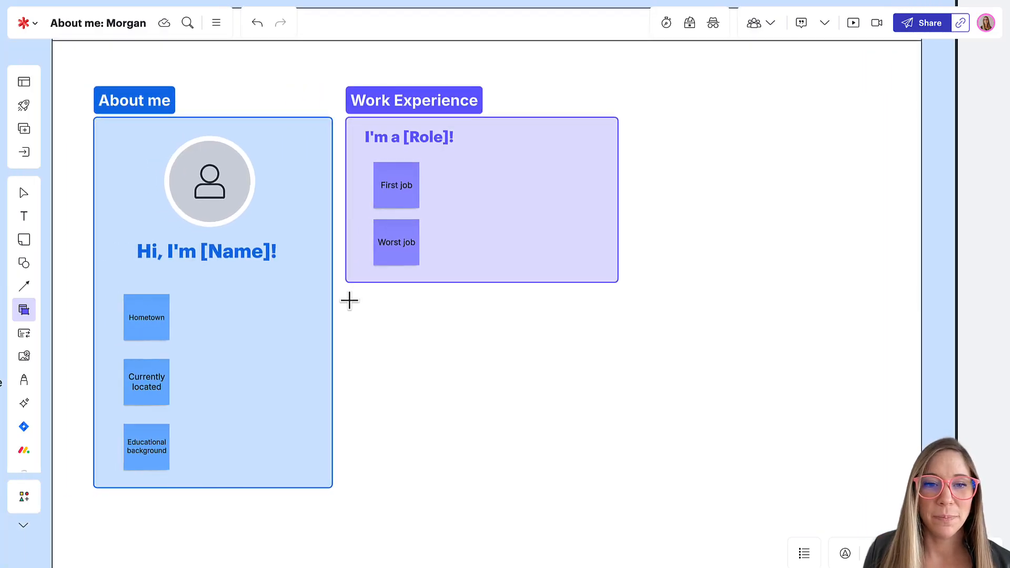
pyautogui.moveTo(349, 301); pyautogui.dragTo(621, 488)
pyautogui.click(693, 175)
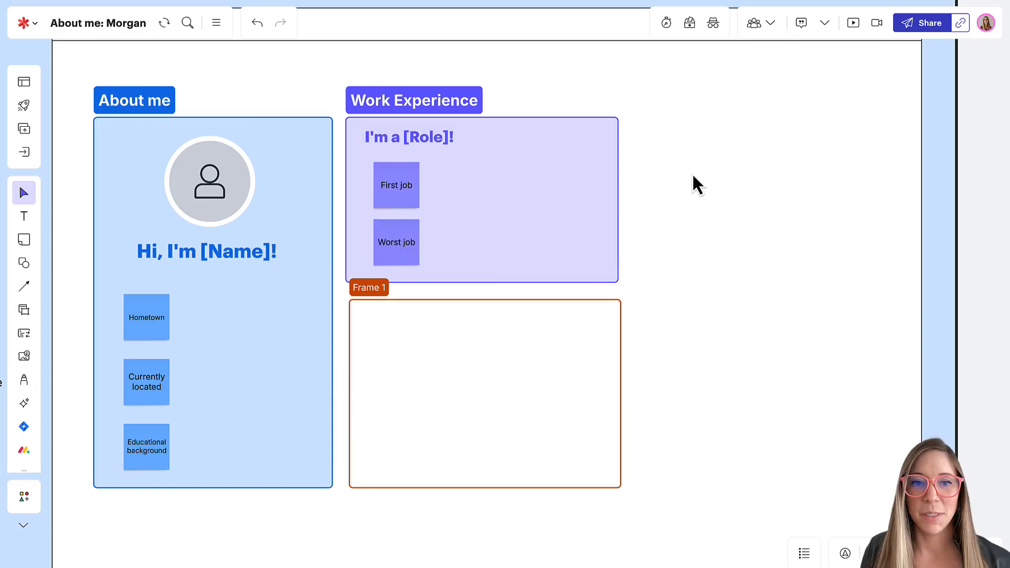
pyautogui.press('f')
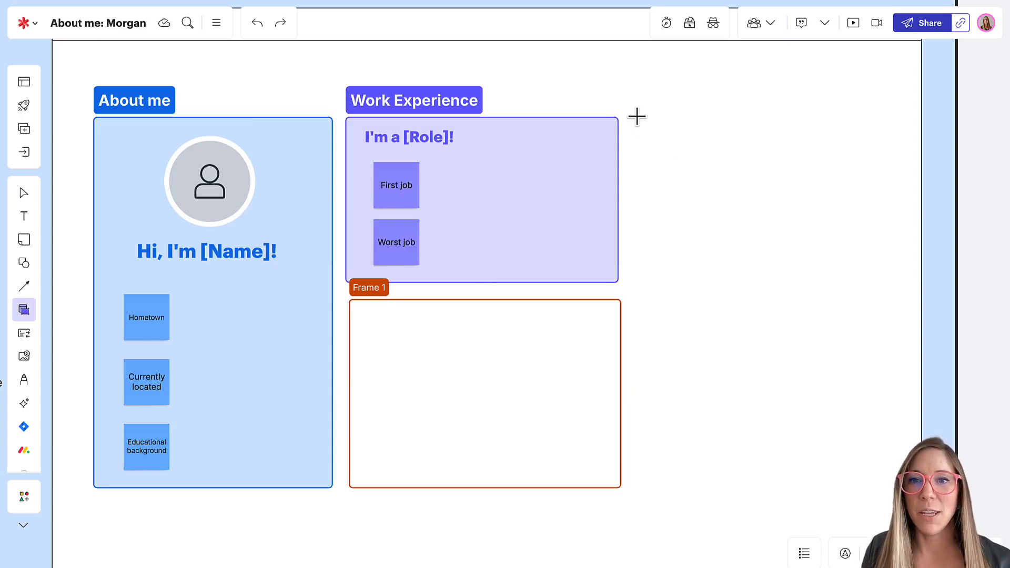
pyautogui.moveTo(631, 118); pyautogui.dragTo(880, 489)
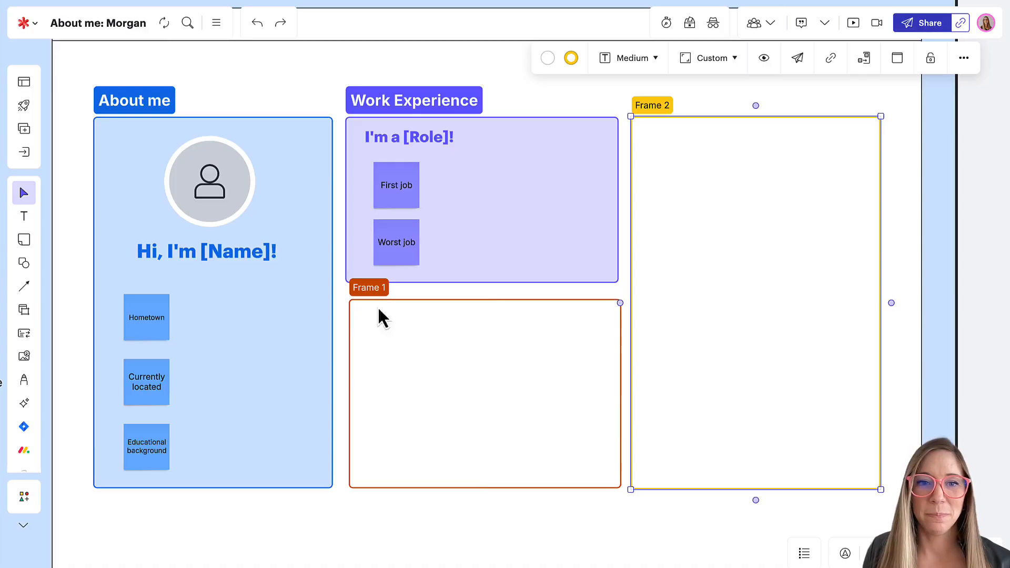
# Step: Lower the top edge of the new frame below Work Experience and title it "Interests + hobbies"
pyautogui.click(362, 288)
pyautogui.moveTo(424, 300); pyautogui.dragTo(424, 314)
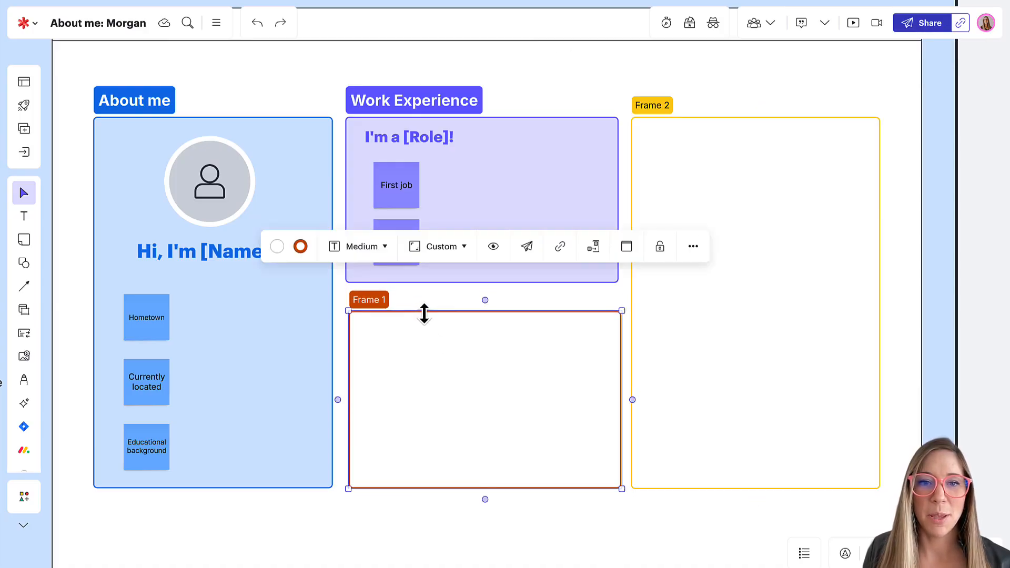
pyautogui.doubleClick(371, 300)
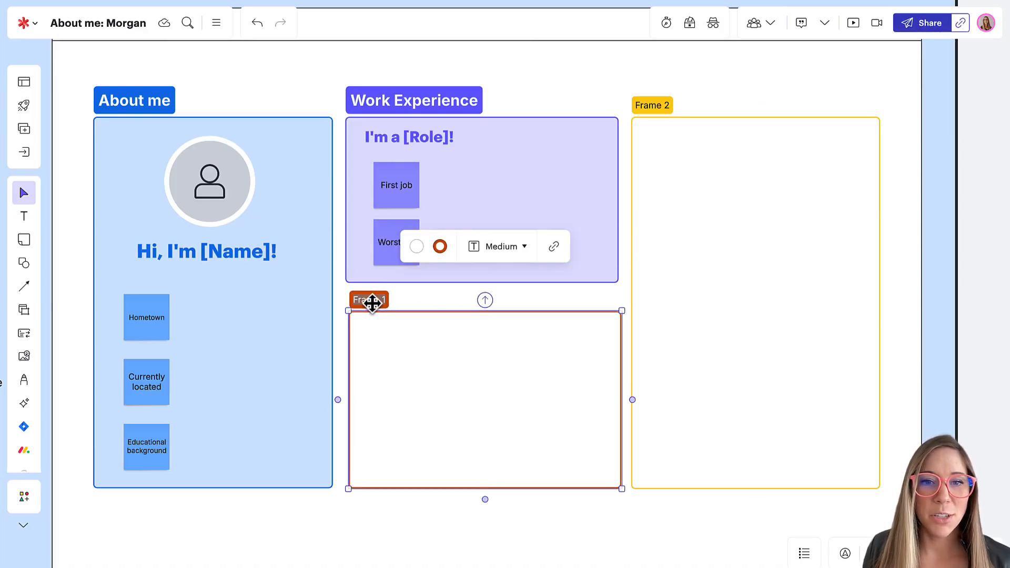
pyautogui.write('In')
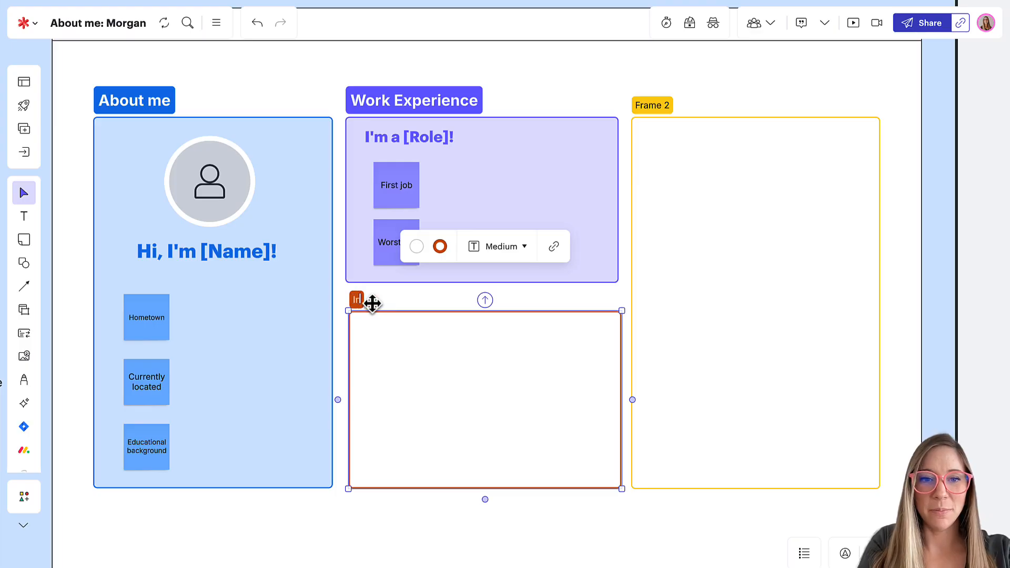
pyautogui.write('tere')
pyautogui.write('sts + hobbies')
# Step: Title the tall empty frame beside Work Experience "Fun facts"
pyautogui.doubleClick(659, 108)
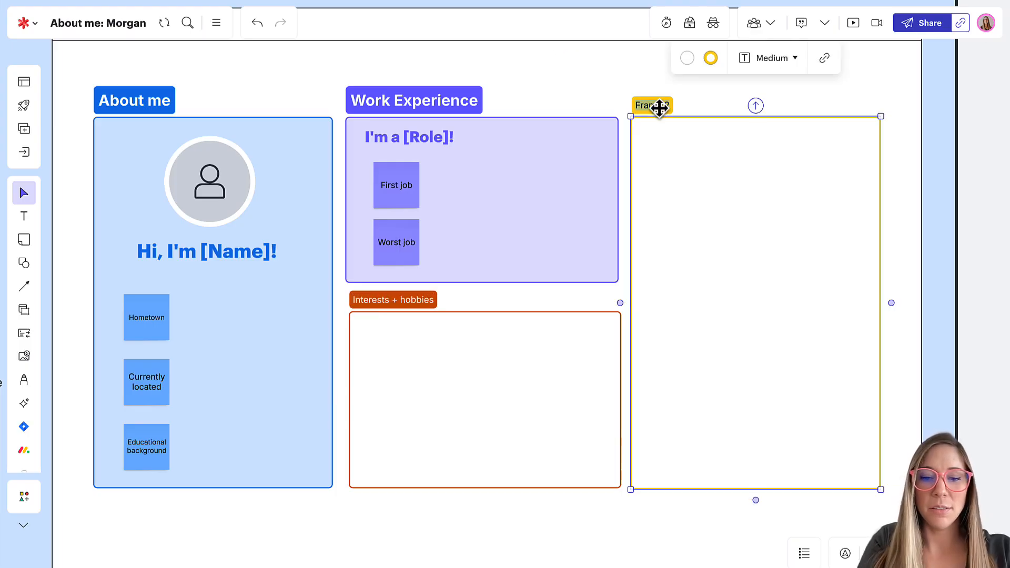
pyautogui.write('Fun')
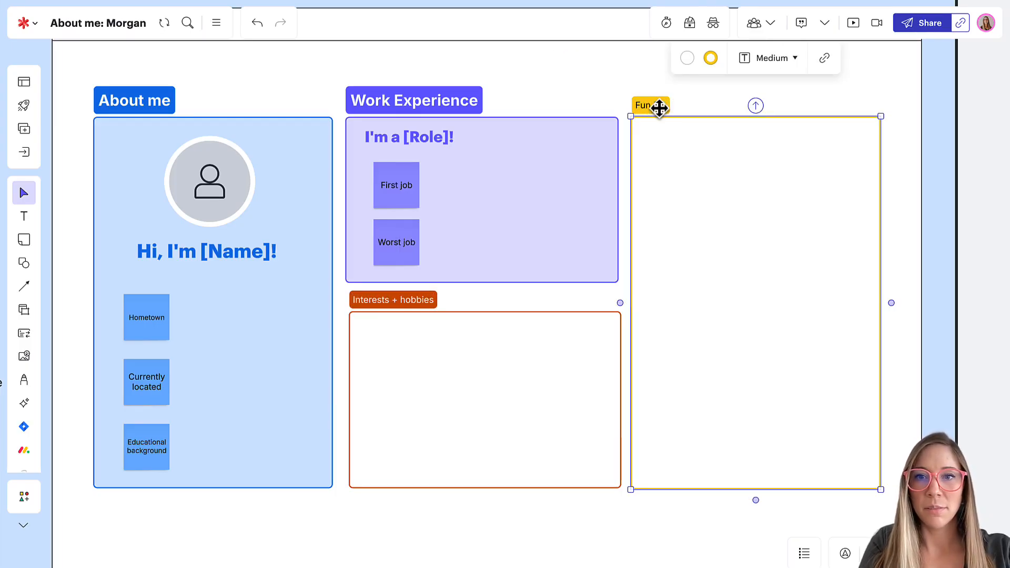
pyautogui.write(' facts')
pyautogui.click(583, 303)
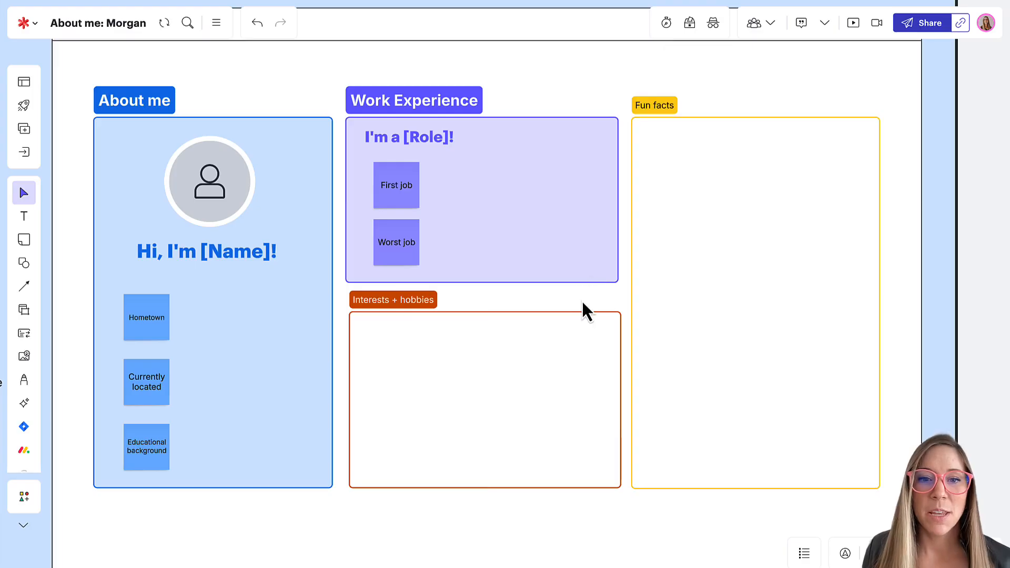
# Step: Set the title size of the Interests + hobbies frame to Large, matching the Work Experience frame
pyautogui.click(400, 304)
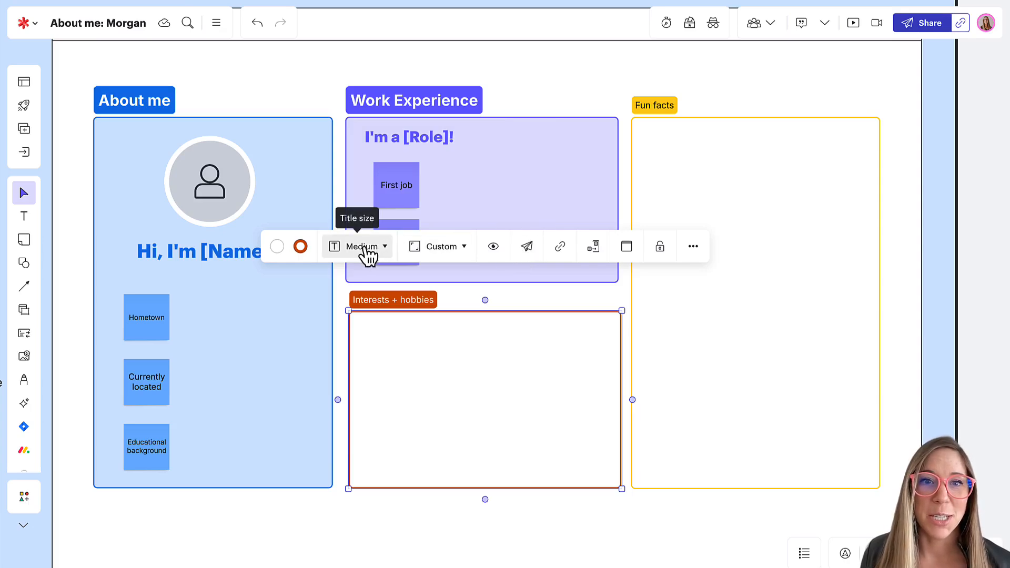
pyautogui.click(394, 101)
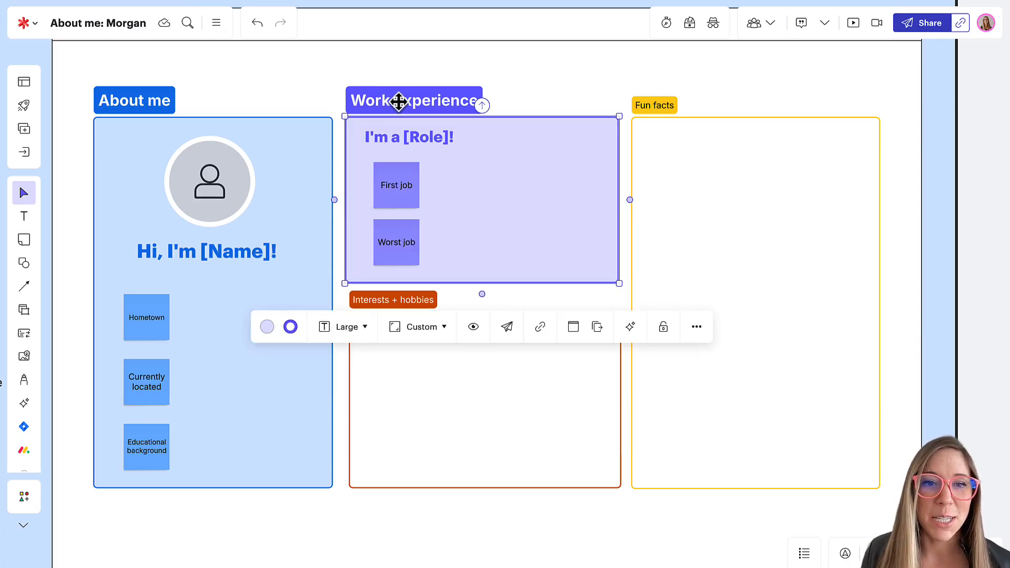
pyautogui.click(390, 300)
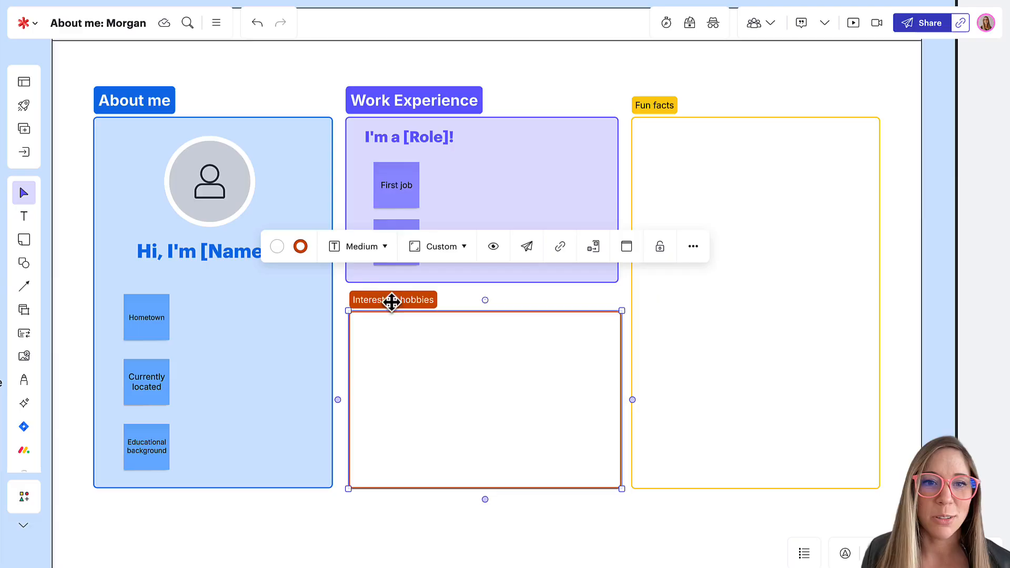
pyautogui.click(366, 248)
pyautogui.click(372, 176)
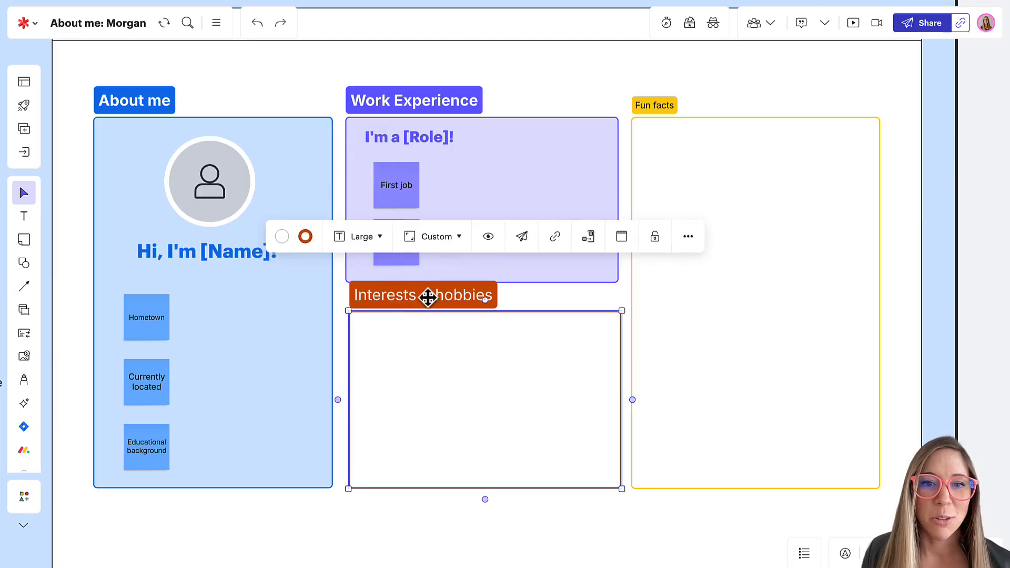
# Step: Move and resize the Interests + hobbies frame to line up under Work Experience, leaving room for its title
pyautogui.moveTo(429, 296); pyautogui.dragTo(424, 308)
pyautogui.moveTo(509, 322); pyautogui.dragTo(510, 336)
pyautogui.moveTo(459, 317); pyautogui.dragTo(457, 307)
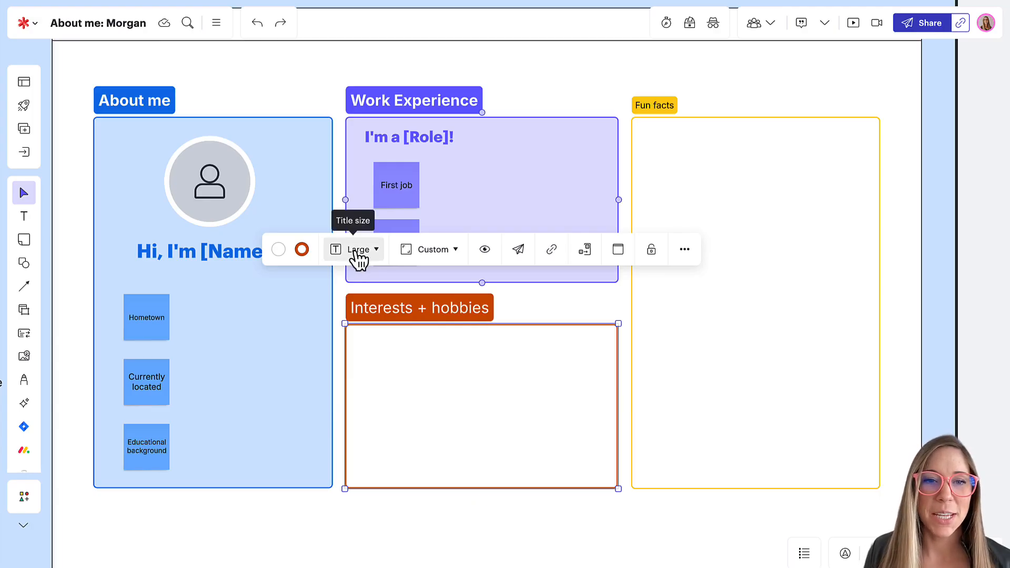
# Step: Give the Interests + hobbies frame a purple border and a light purple fill
pyautogui.click(304, 254)
pyautogui.click(271, 375)
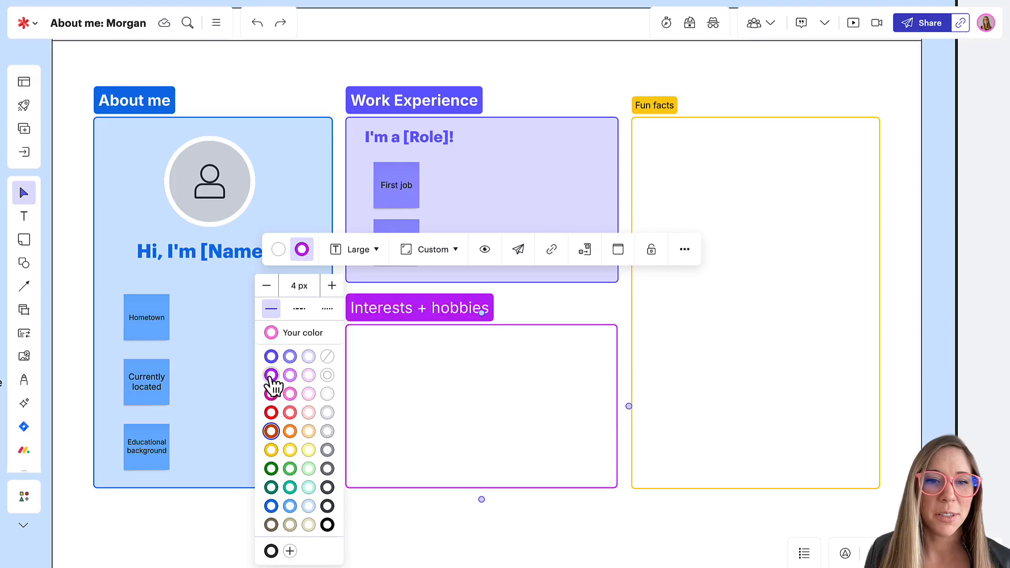
pyautogui.click(278, 249)
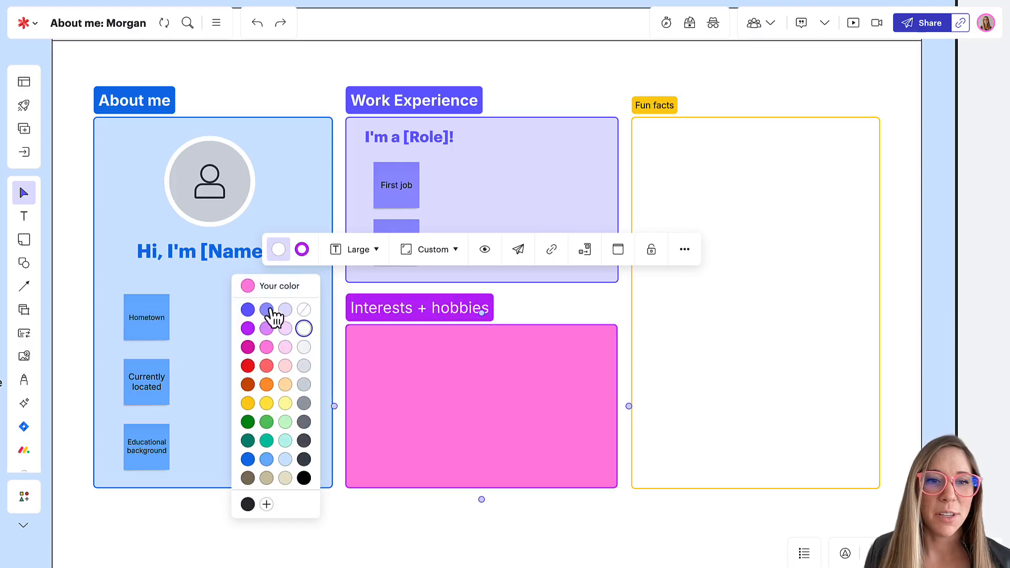
pyautogui.click(278, 342)
pyautogui.click(278, 249)
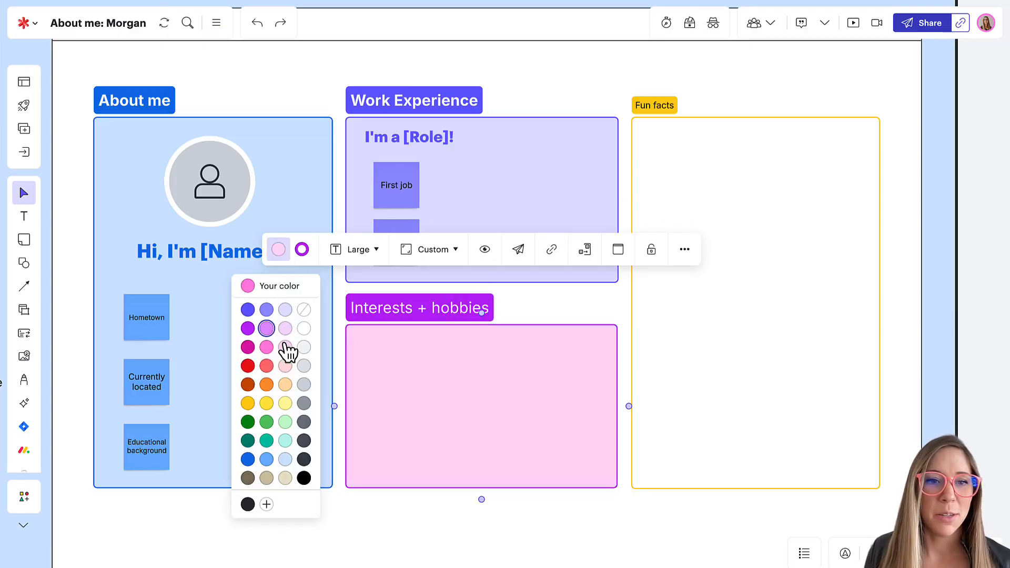
pyautogui.click(287, 330)
# Step: Set the title size of the Fun facts frame to Large
pyautogui.click(661, 106)
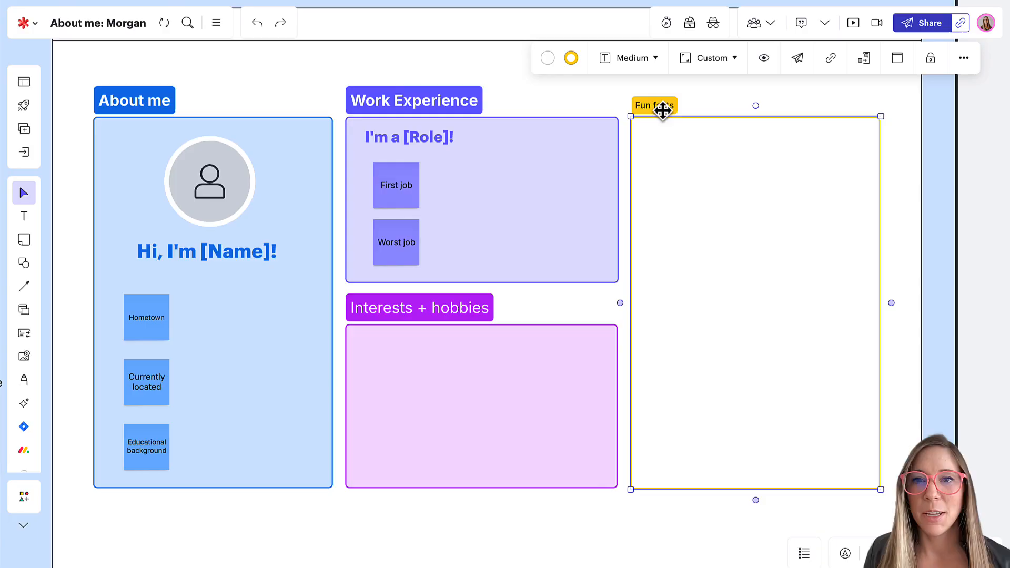
pyautogui.click(643, 59)
pyautogui.click(637, 127)
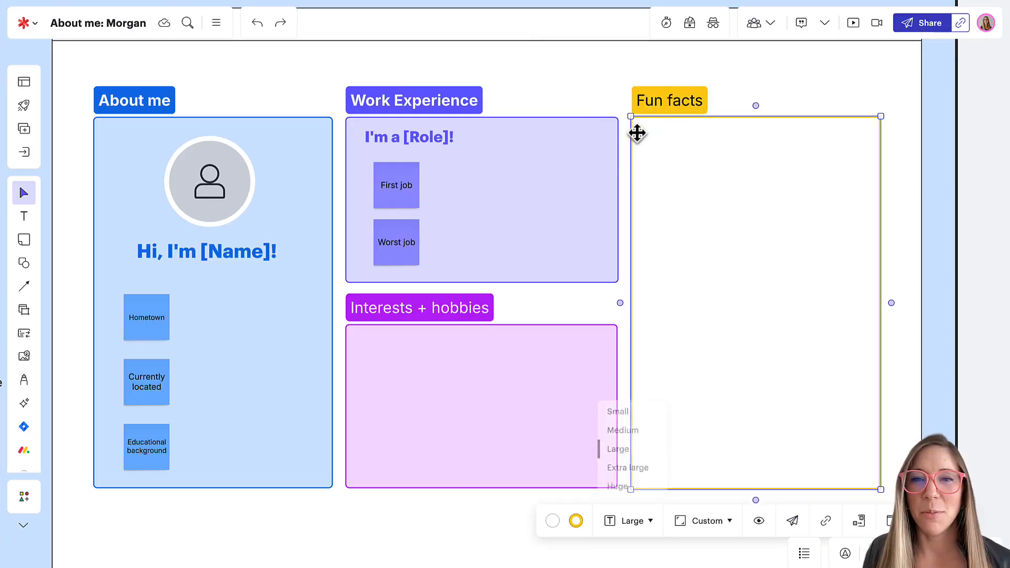
# Step: Give the Fun facts frame a magenta border (#d916a8) and a light pink fill
pyautogui.click(576, 522)
pyautogui.click(546, 324)
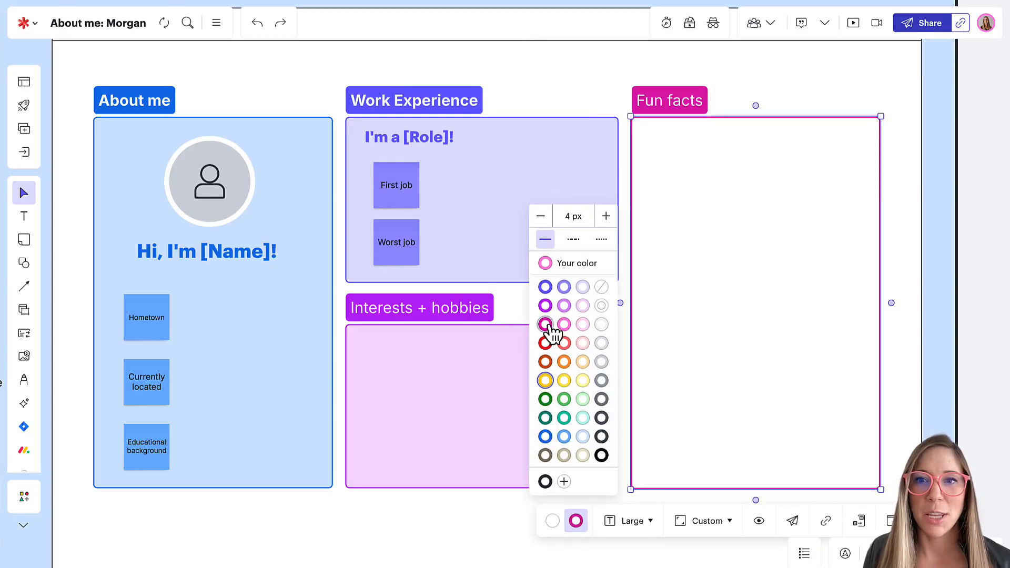
pyautogui.doubleClick(546, 328)
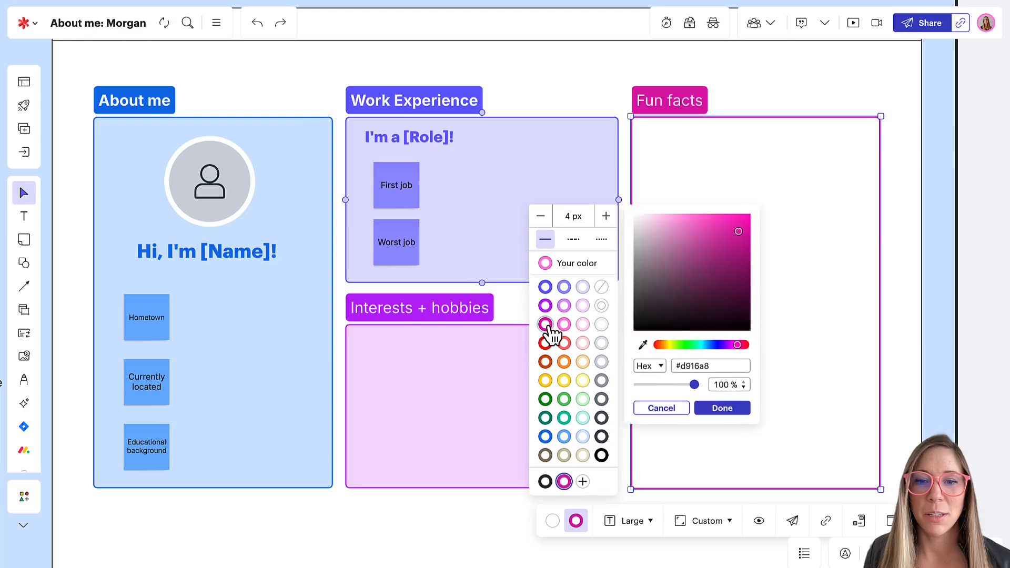
pyautogui.click(553, 521)
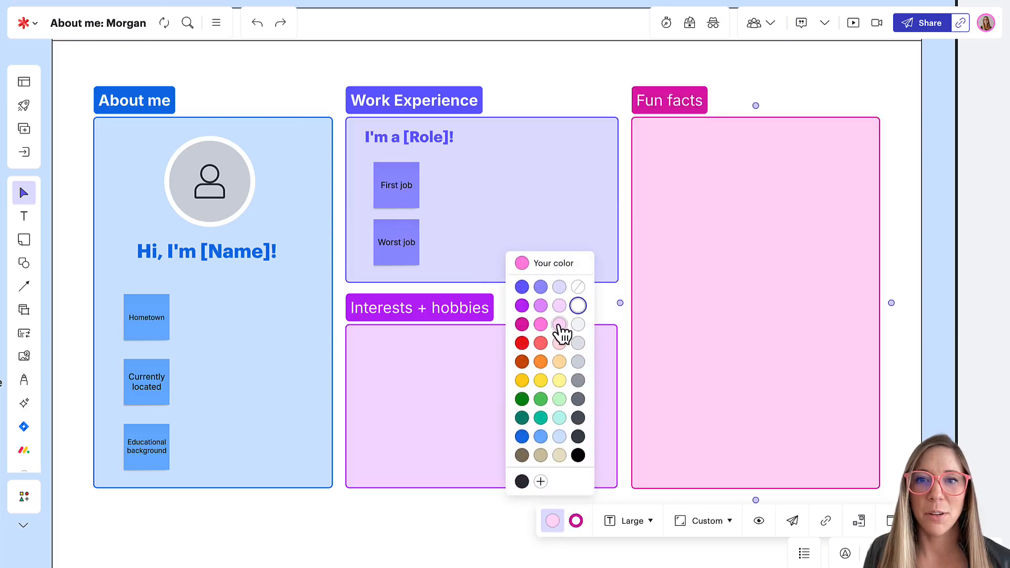
pyautogui.click(559, 322)
pyautogui.click(571, 90)
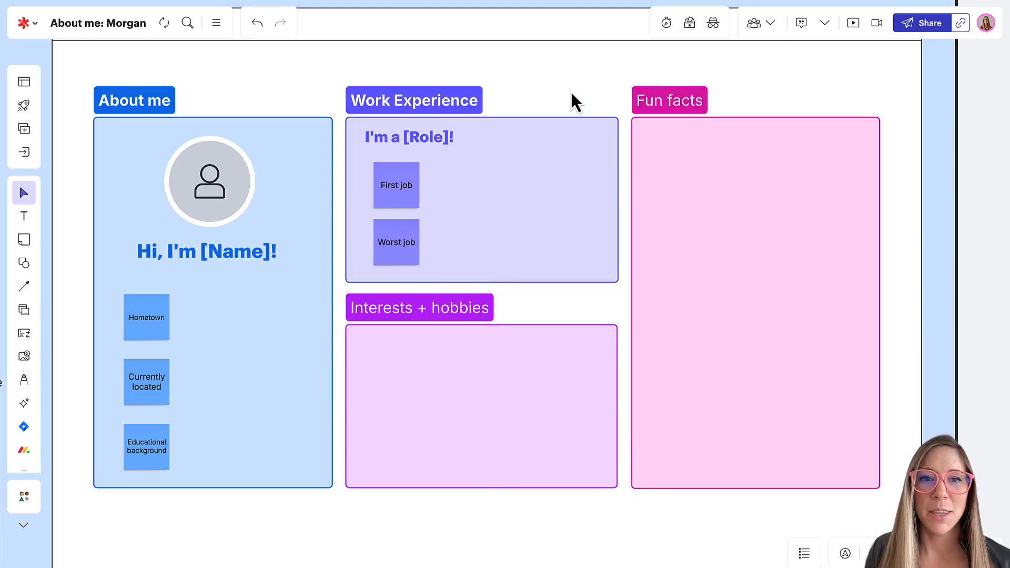
# Step: Draw a connector arrow from the top of the About me frame to the Work Experience title
pyautogui.click(564, 118)
pyautogui.click(555, 302)
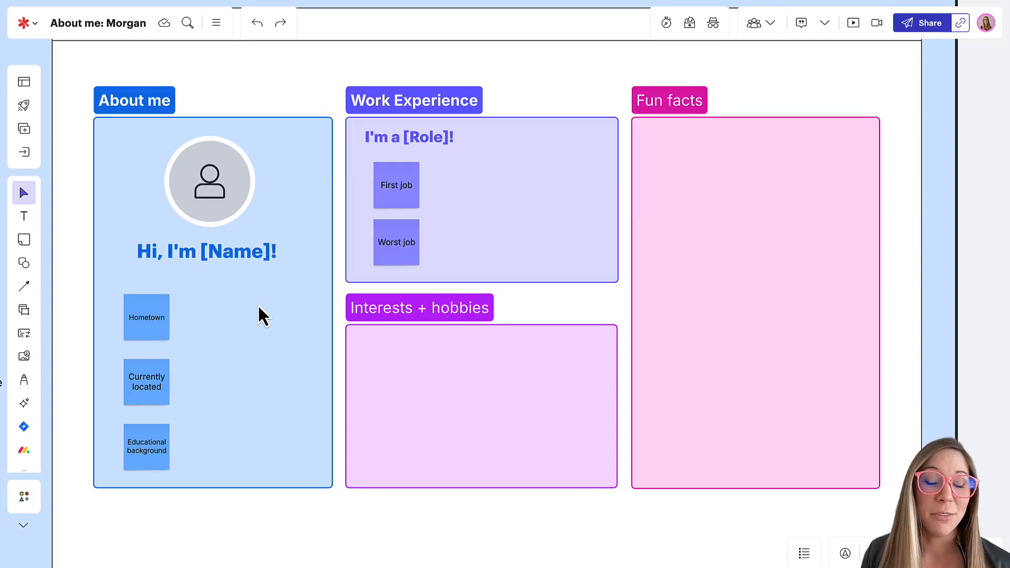
pyautogui.click(327, 250)
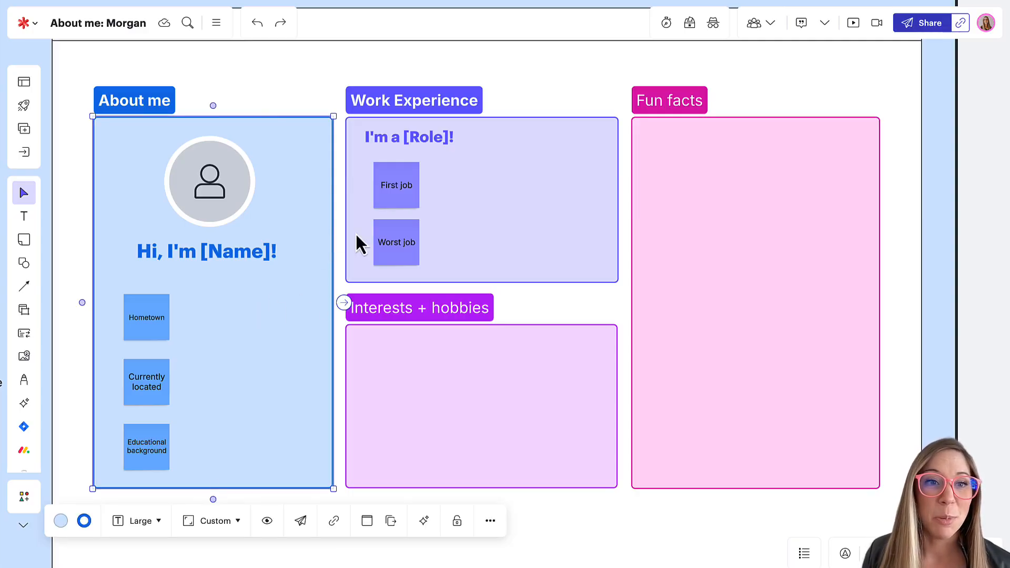
pyautogui.moveTo(213, 105); pyautogui.dragTo(392, 84)
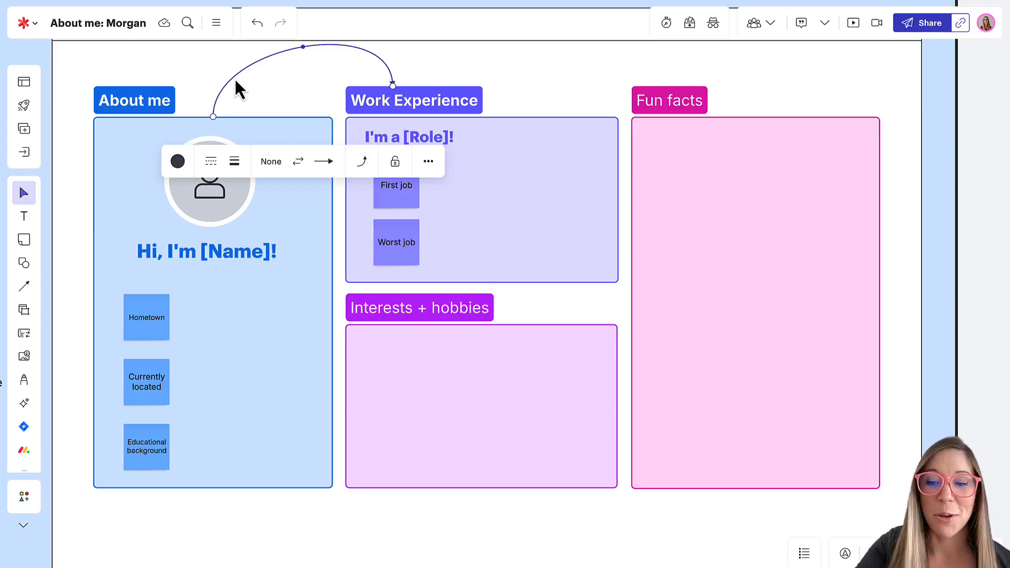
# Step: Delete the connector arrow between the About me and Work Experience frames
pyautogui.press('Delete')
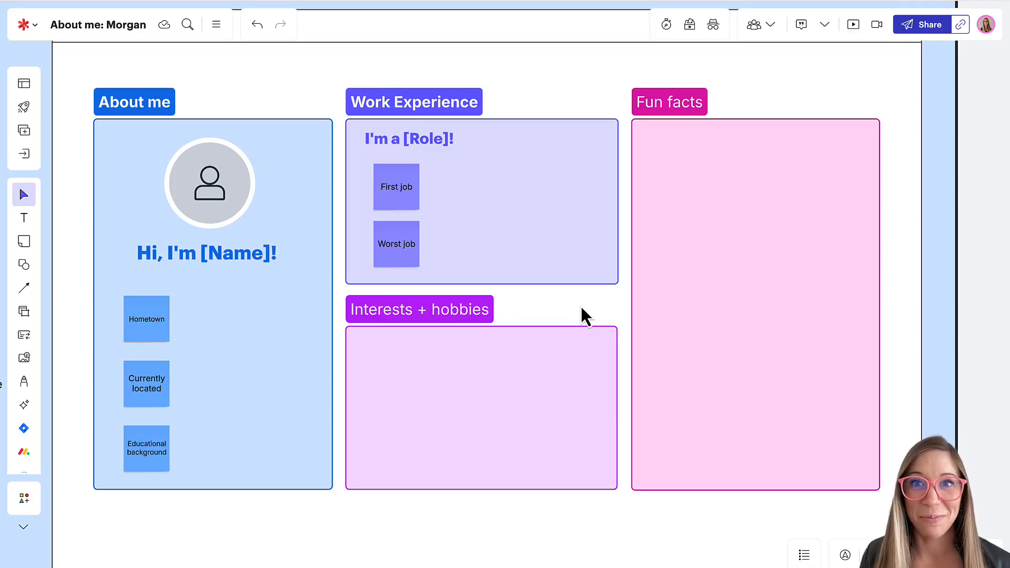
pyautogui.moveTo(582, 308); pyautogui.dragTo(555, 293)
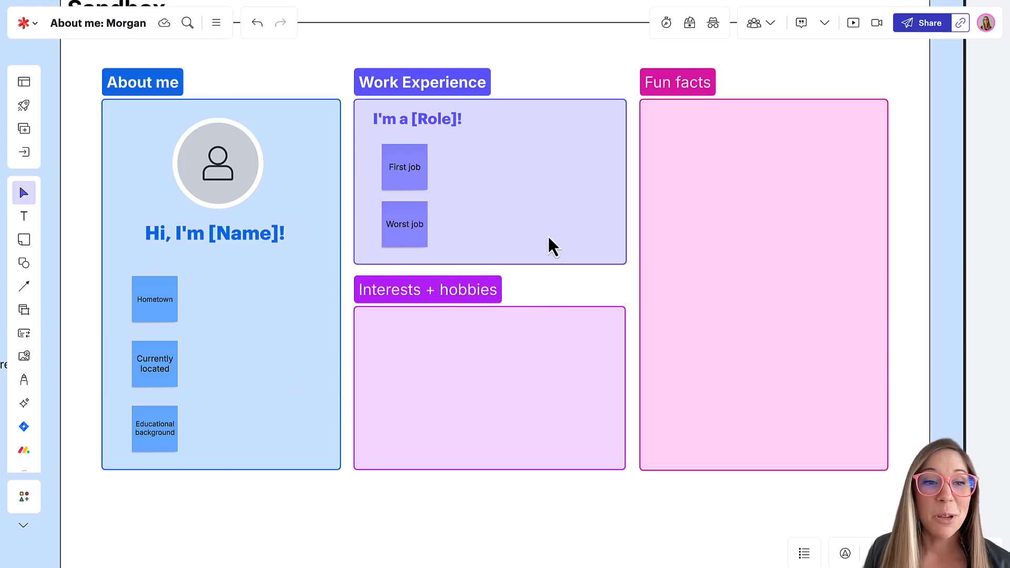
# Step: Add a sticky note beside Hometown in the About me frame reading "Kansas City, Kansas"
pyautogui.moveTo(249, 341); pyautogui.dragTo(345, 292)
pyautogui.scroll(5, 302, 260)
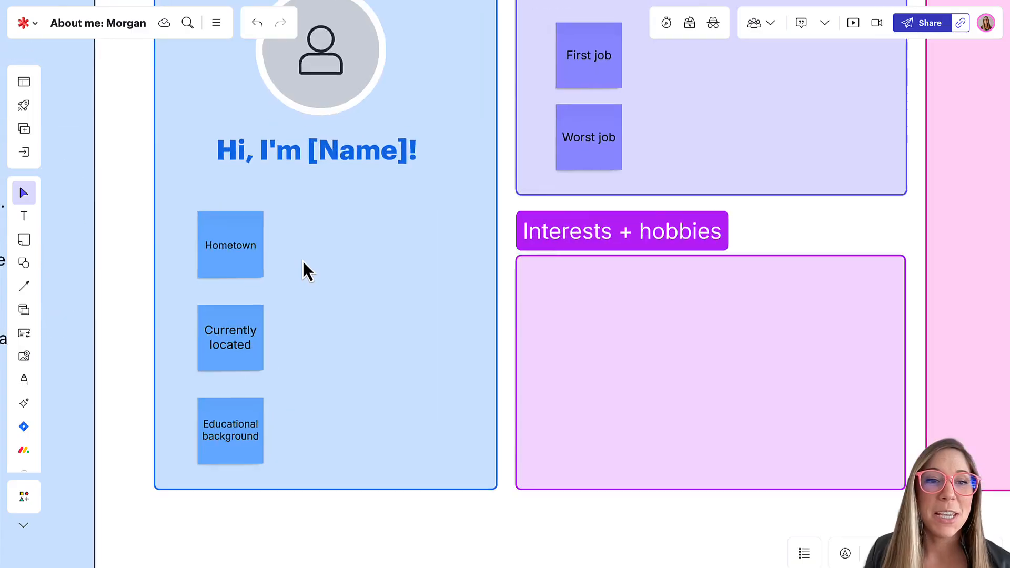
pyautogui.moveTo(307, 264); pyautogui.dragTo(296, 268)
pyautogui.scroll(-1, 305, 270)
pyautogui.doubleClick(308, 262)
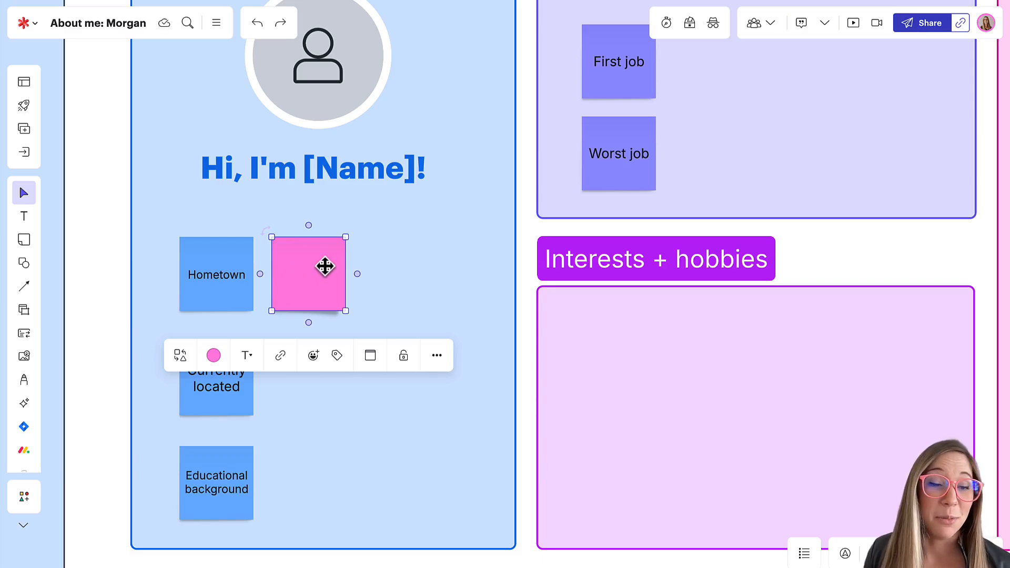
pyautogui.click(309, 272)
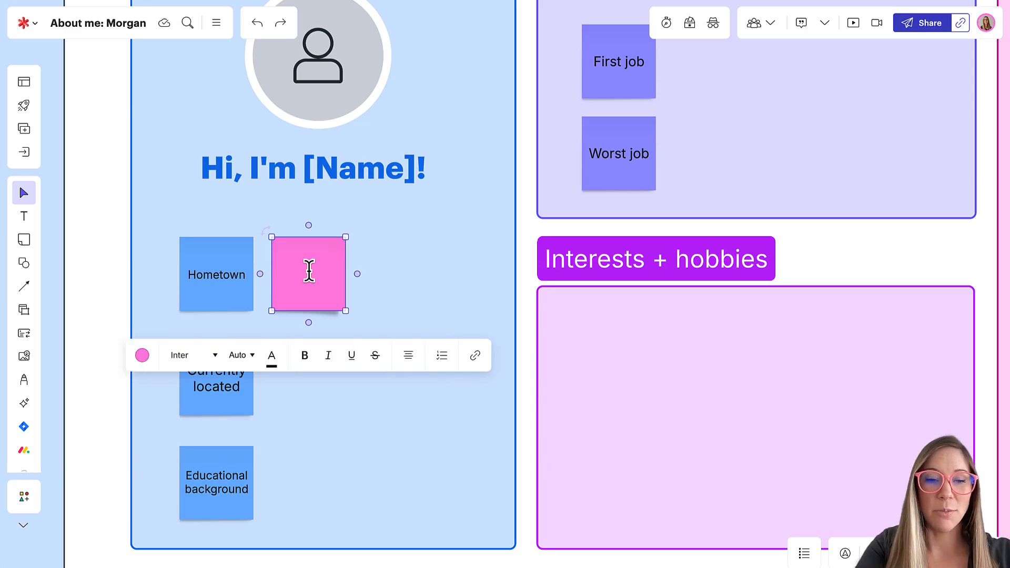
pyautogui.write('Kansas')
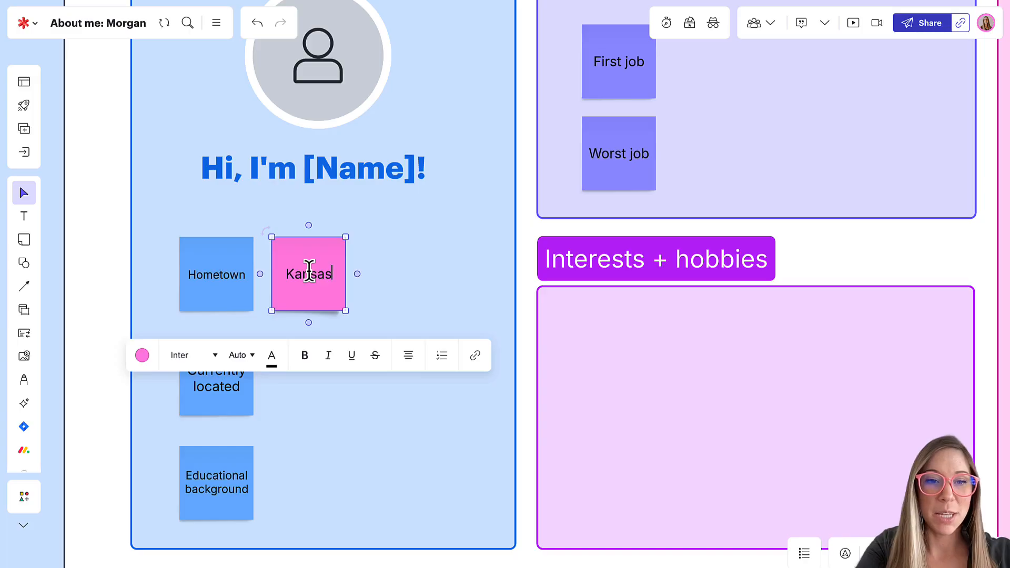
pyautogui.write(' City, Kansas')
# Step: Add a sticky note beside Currently located reading "South Jordan, Utah"
pyautogui.click(307, 374)
pyautogui.doubleClick(302, 372)
pyautogui.moveTo(302, 372); pyautogui.dragTo(316, 387)
pyautogui.click(316, 387)
pyautogui.write('South Jordan, Utah')
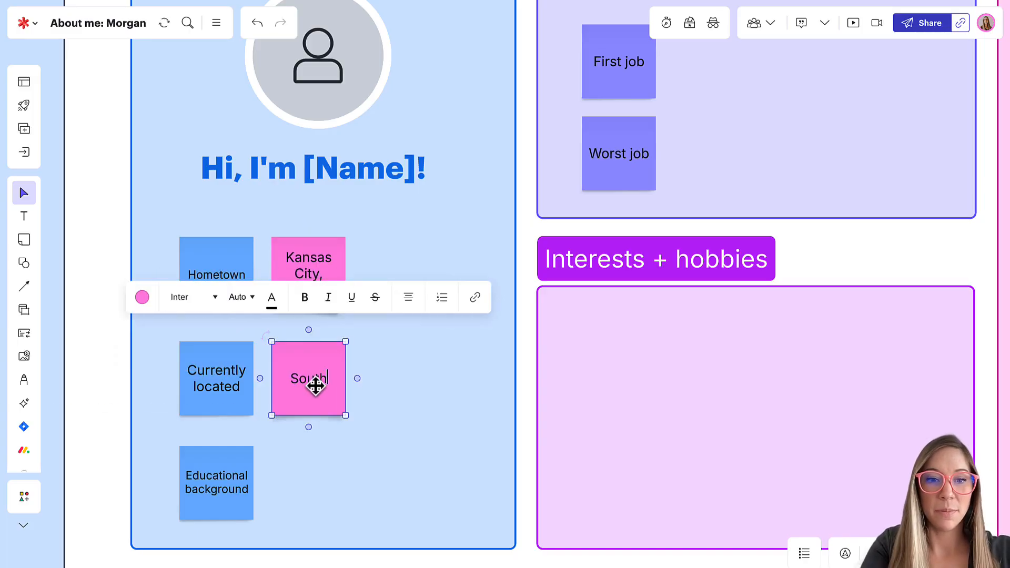
pyautogui.click(412, 391)
# Step: Recolor the Kansas City, Kansas and South Jordan, Utah sticky notes to the medium blue of the label notes
pyautogui.moveTo(411, 391); pyautogui.dragTo(301, 272)
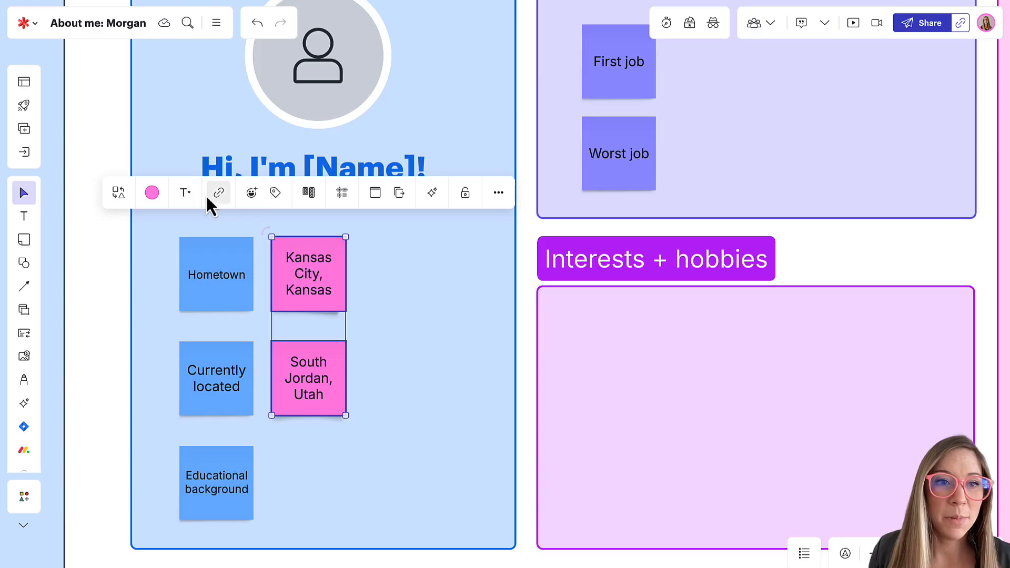
pyautogui.click(153, 195)
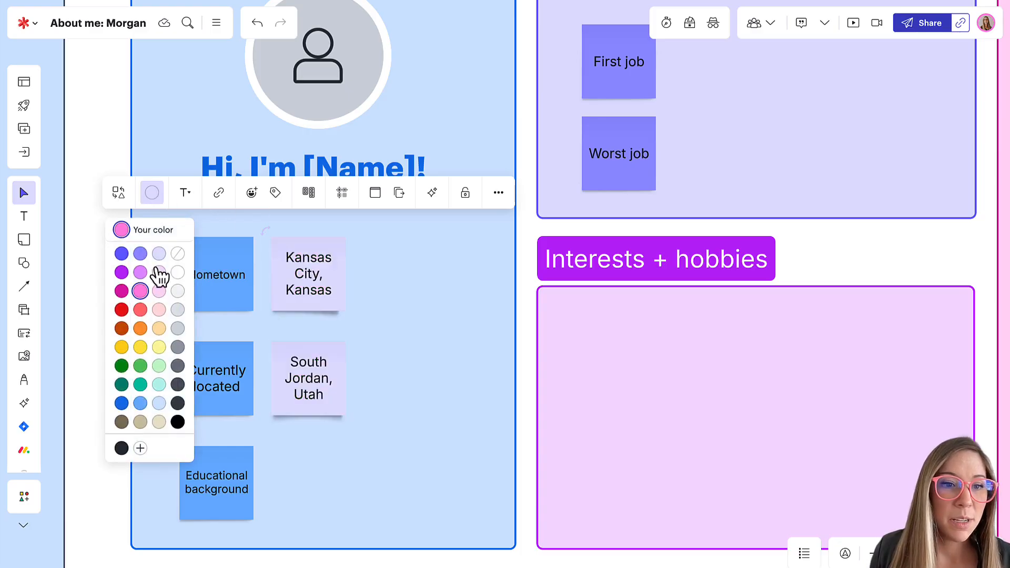
pyautogui.click(140, 404)
pyautogui.click(405, 343)
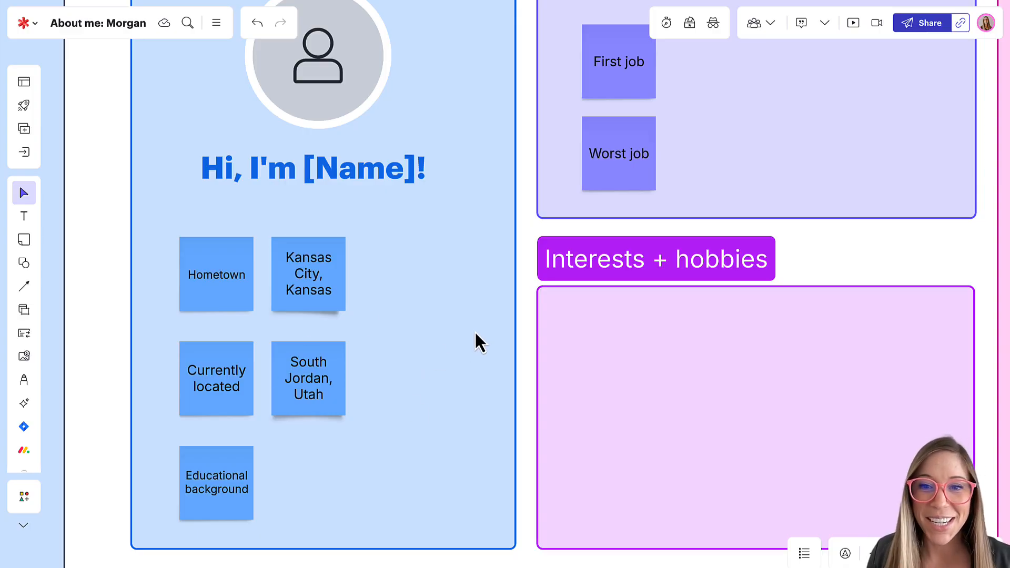
pyautogui.scroll(-5, 471, 332)
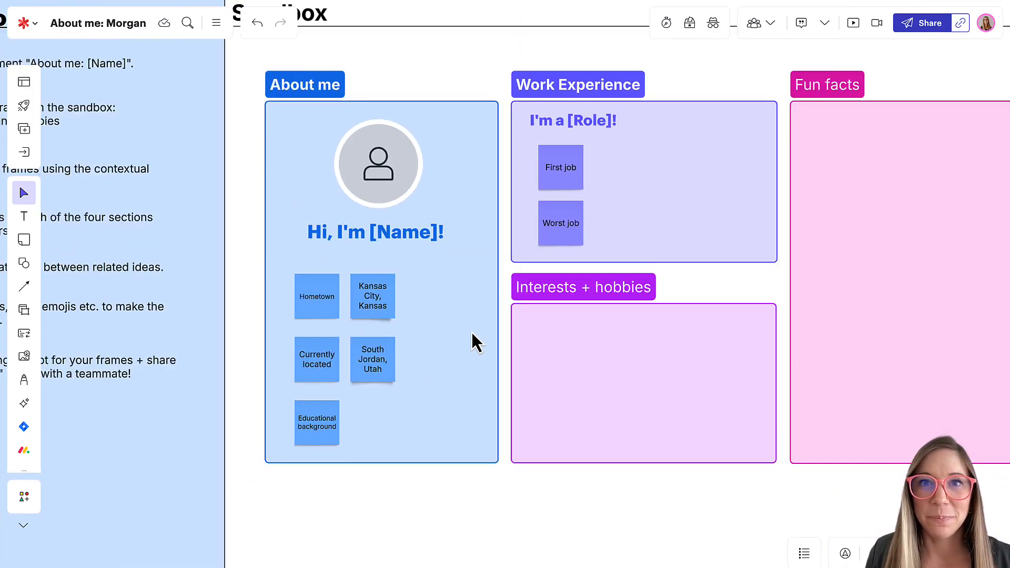
pyautogui.moveTo(790, 248); pyautogui.dragTo(670, 275)
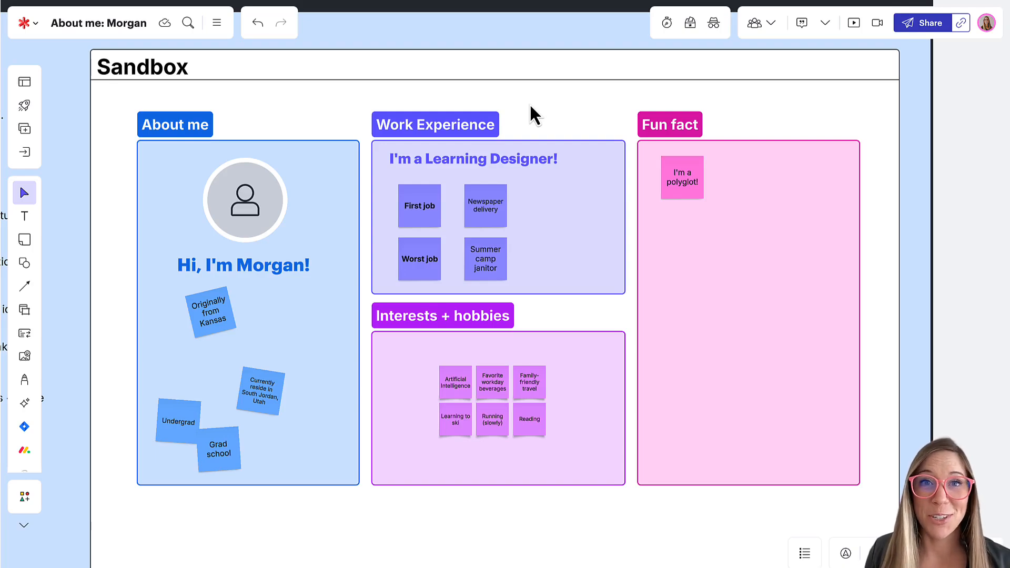
pyautogui.click(210, 309)
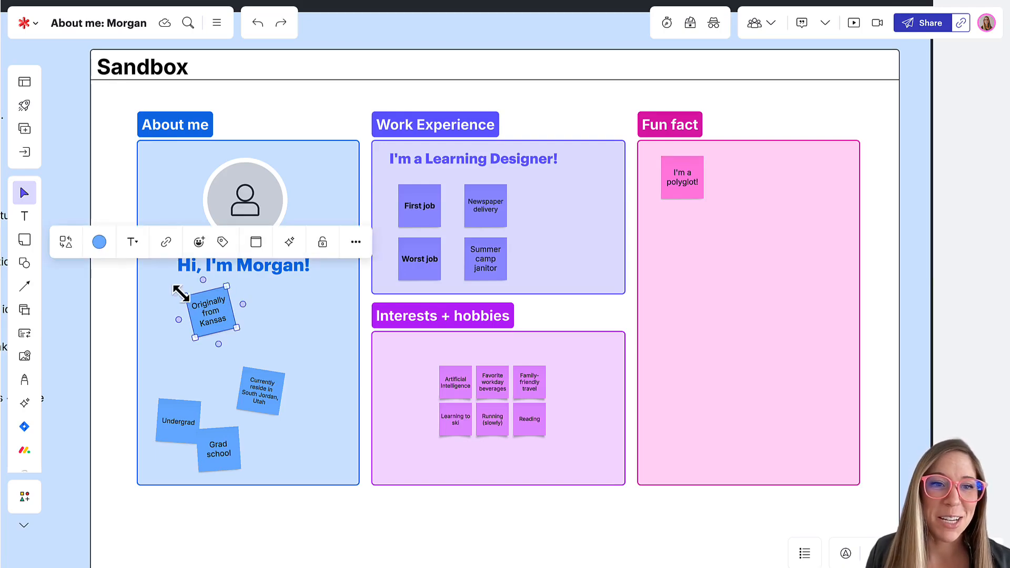
pyautogui.moveTo(181, 291); pyautogui.dragTo(178, 296)
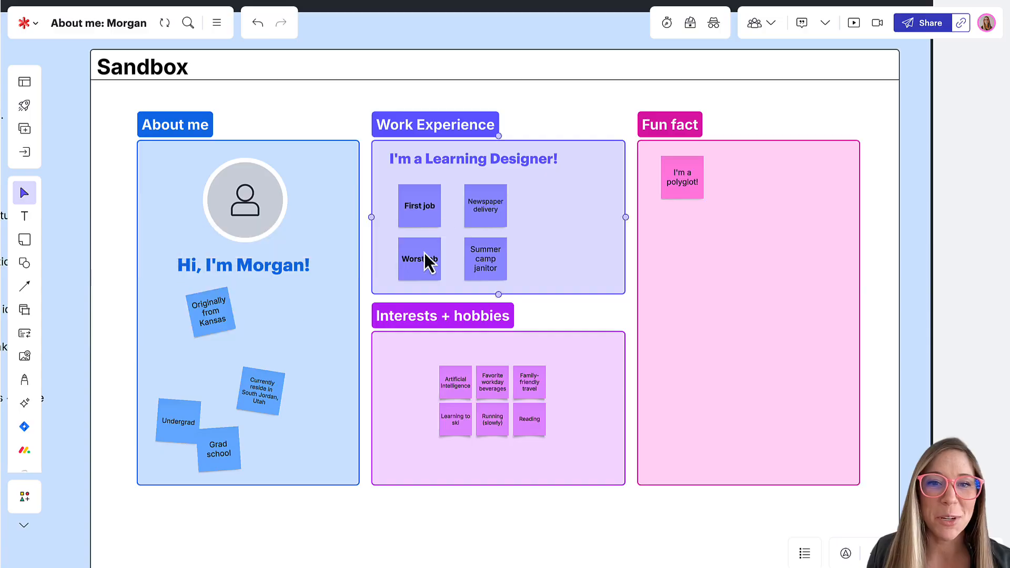
# Step: Open the text formatting options of the First job sticky note in the Work Experience frame
pyautogui.click(420, 206)
pyautogui.click(420, 207)
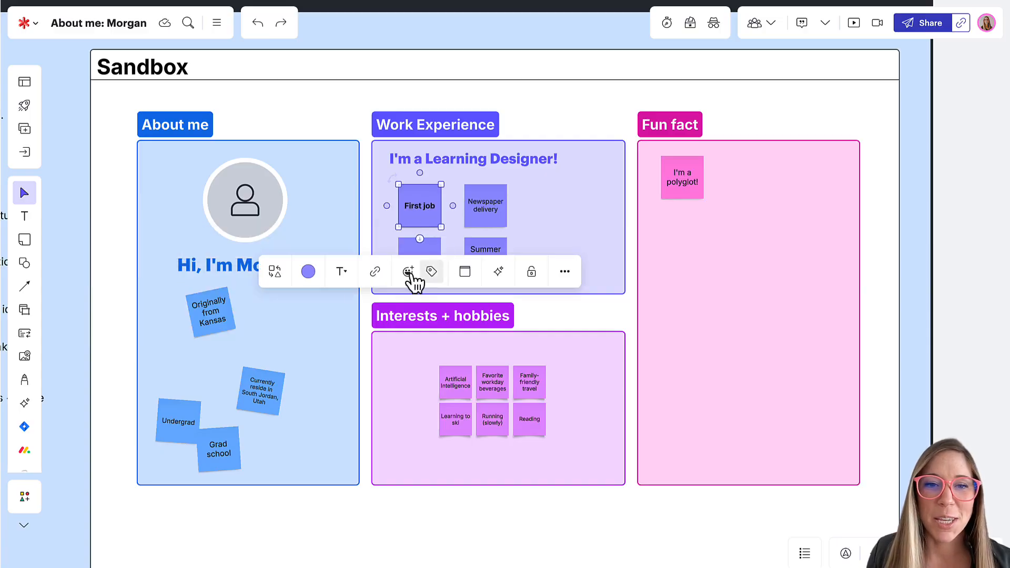
pyautogui.click(346, 276)
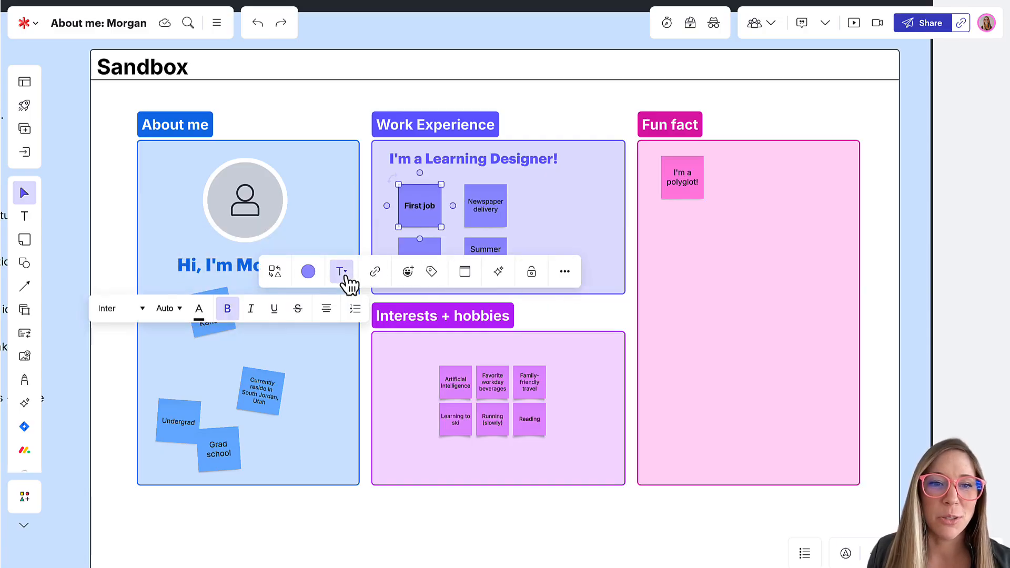
pyautogui.click(576, 110)
pyautogui.click(281, 63)
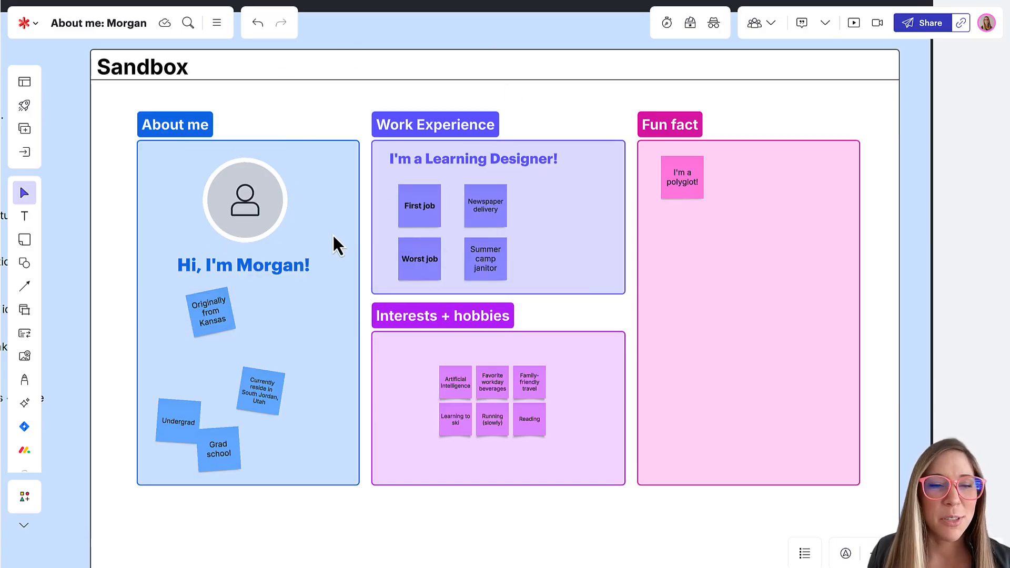
# Step: Assign your own profile to the picture placeholder in the About me frame
pyautogui.click(242, 185)
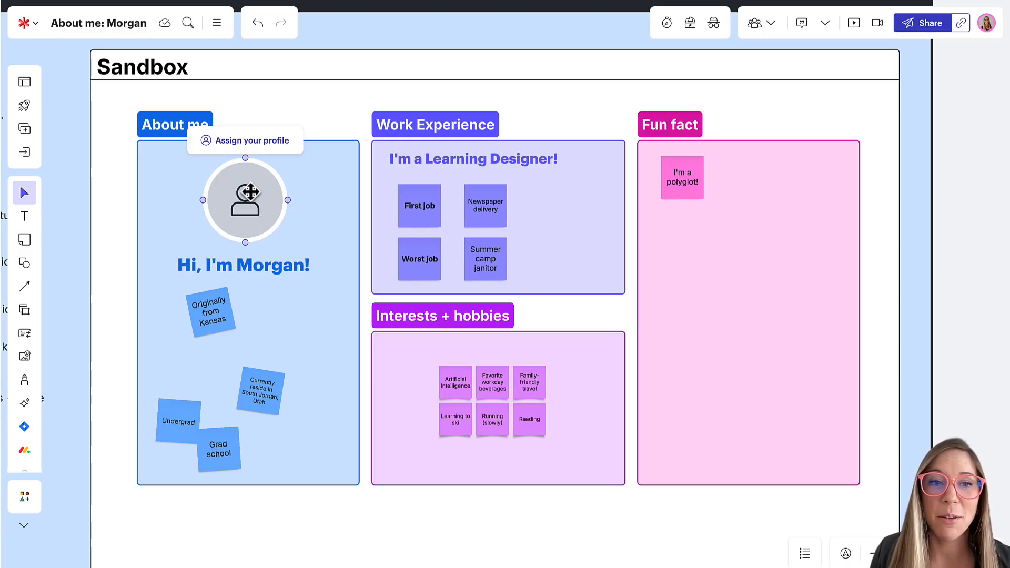
pyautogui.click(600, 196)
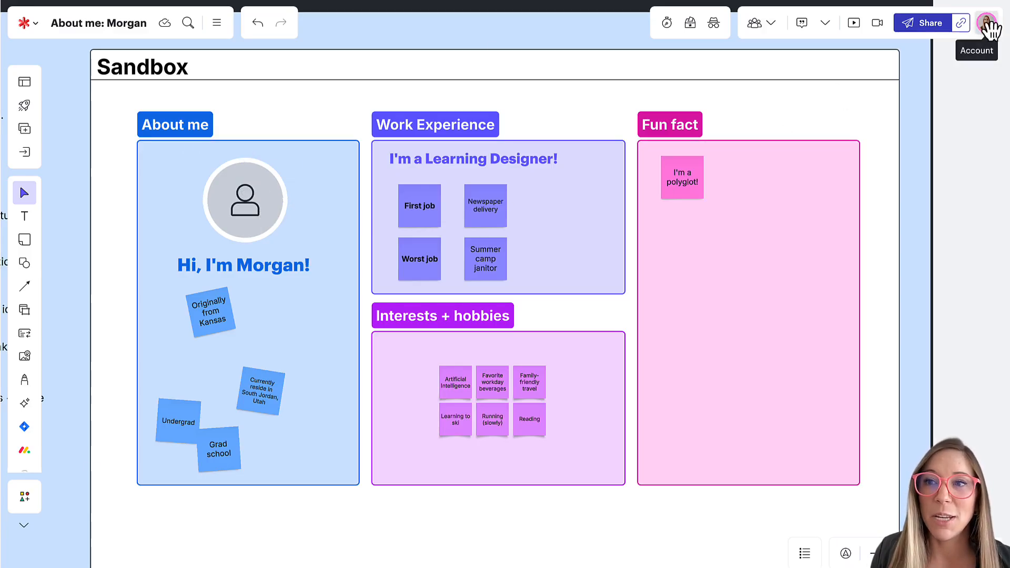
pyautogui.click(232, 197)
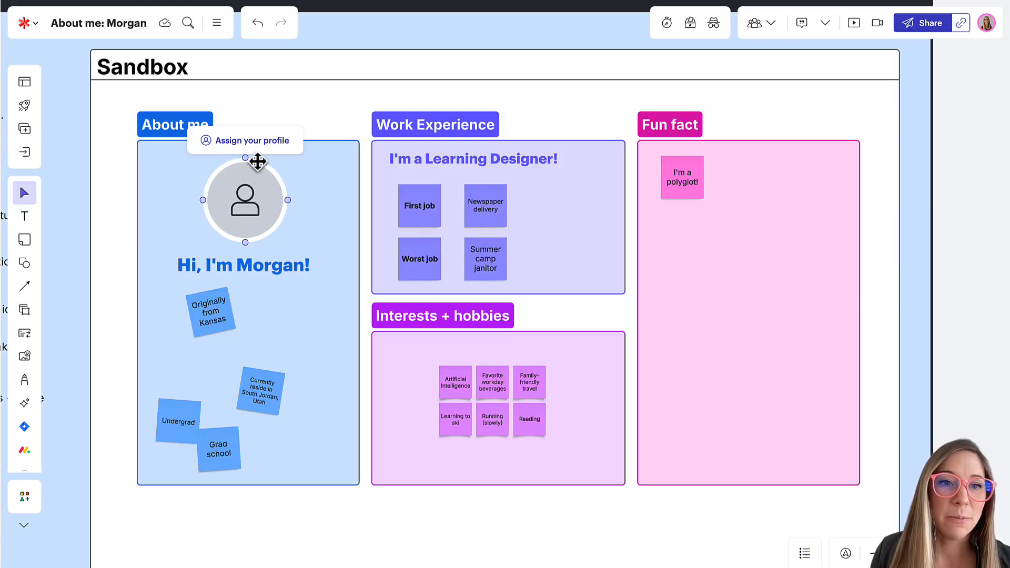
pyautogui.click(239, 145)
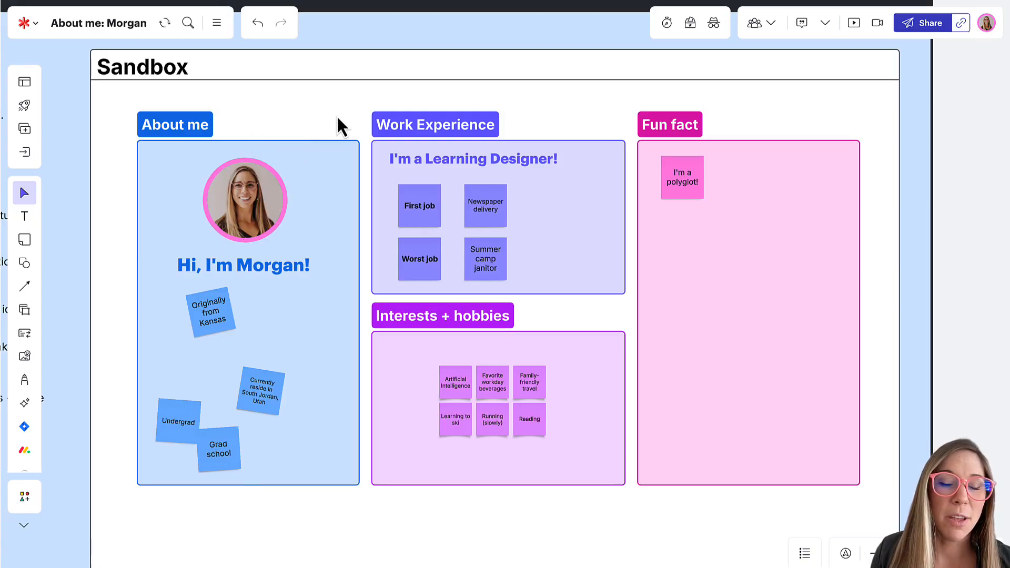
# Step: Set the border color of the profile picture to dark blue
pyautogui.click(261, 202)
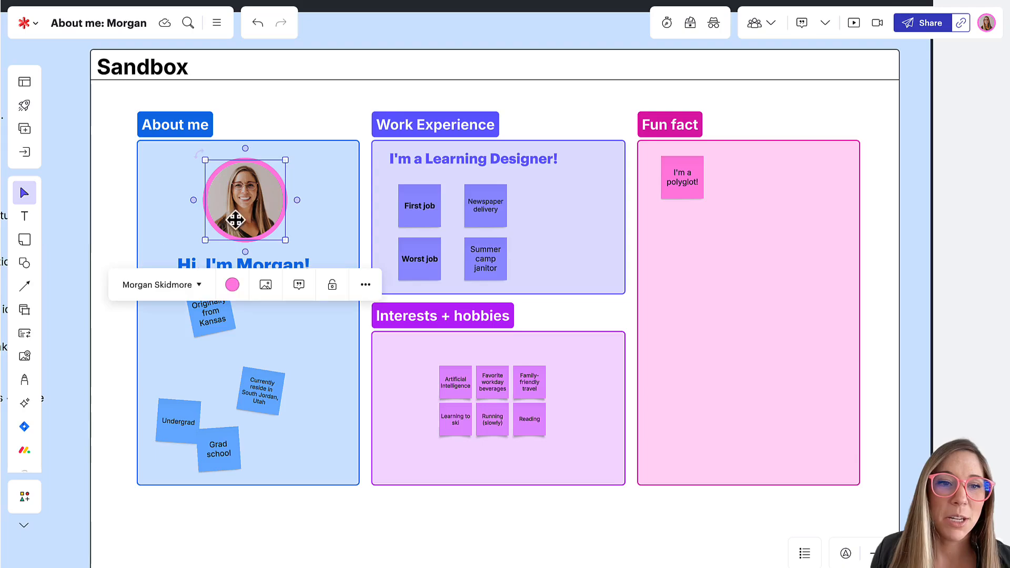
pyautogui.click(232, 285)
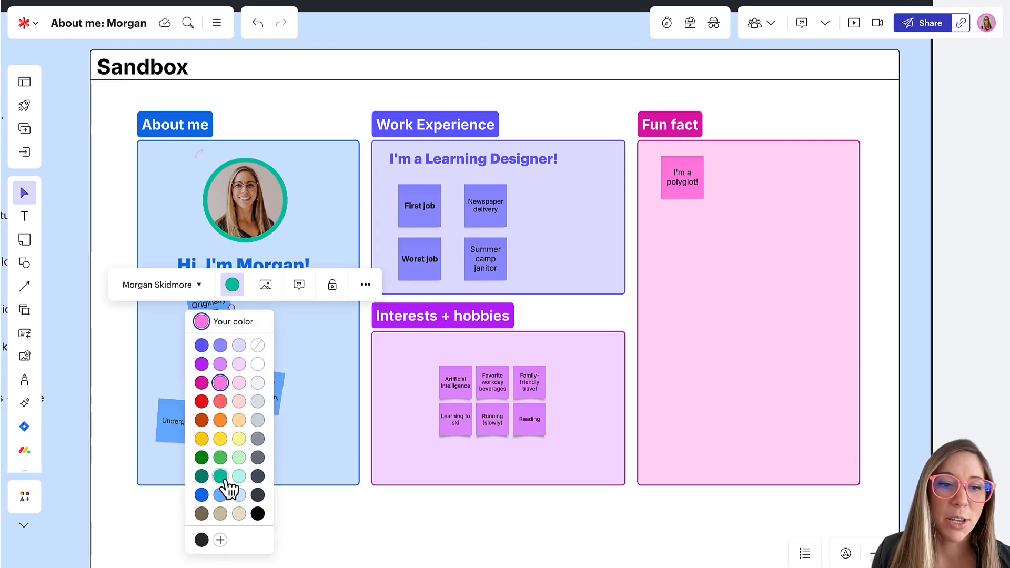
pyautogui.click(201, 495)
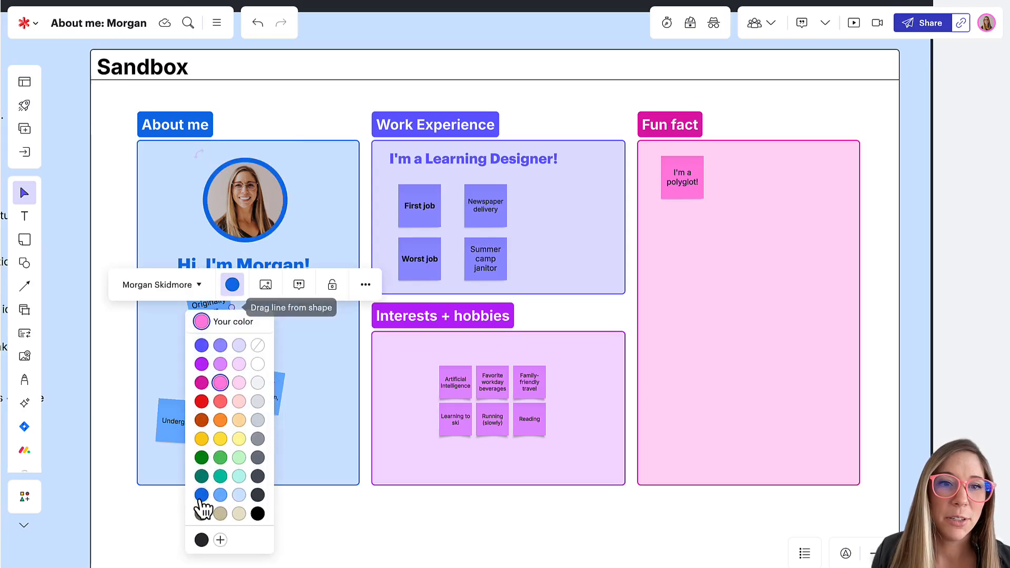
pyautogui.click(266, 111)
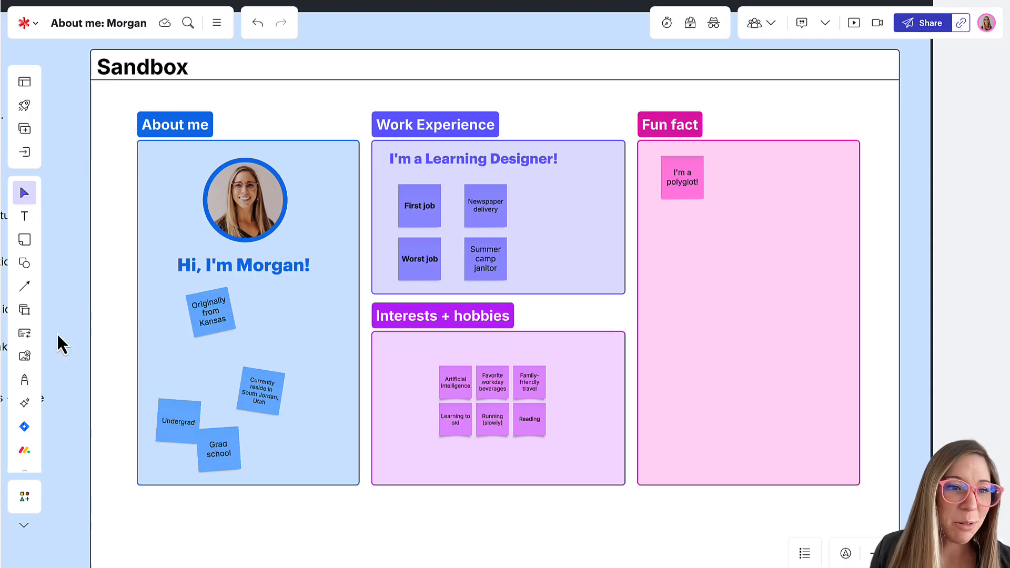
# Step: Find a sunflower emoji and place it beside the Originally from Kansas sticky note
pyautogui.click(24, 356)
pyautogui.click(89, 359)
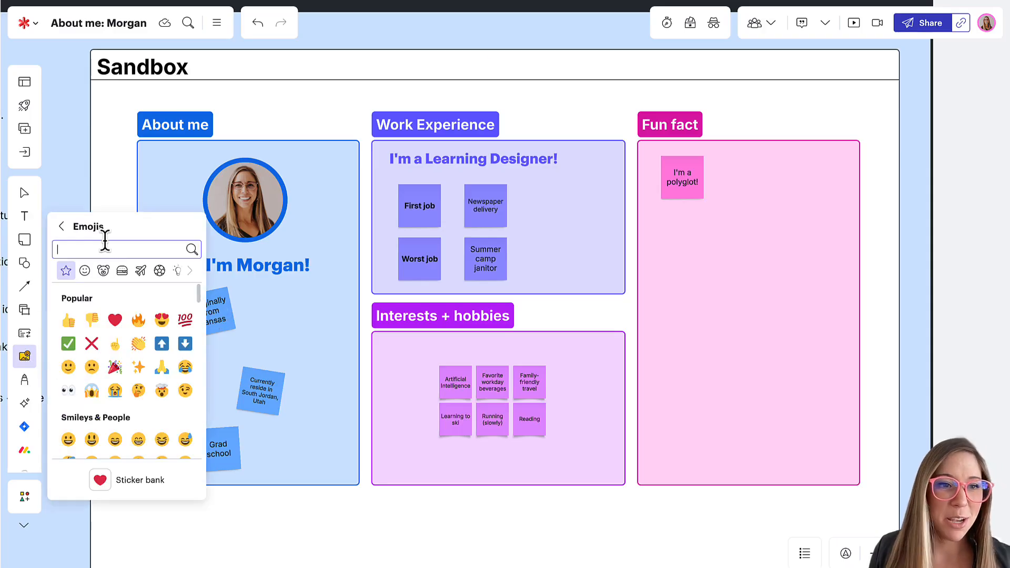
pyautogui.write('sunflowe')
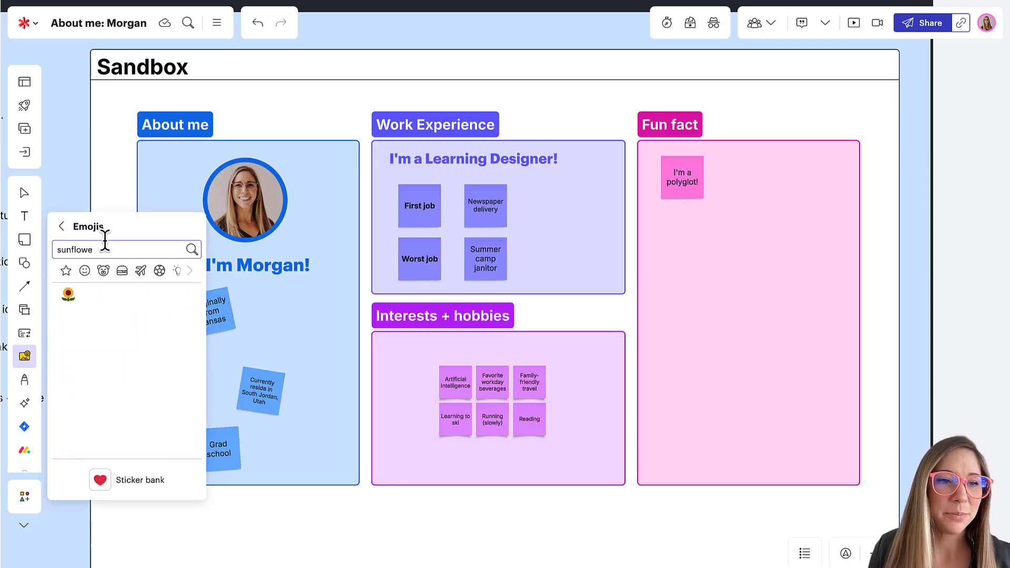
pyautogui.moveTo(68, 295); pyautogui.dragTo(248, 313)
pyautogui.click(301, 311)
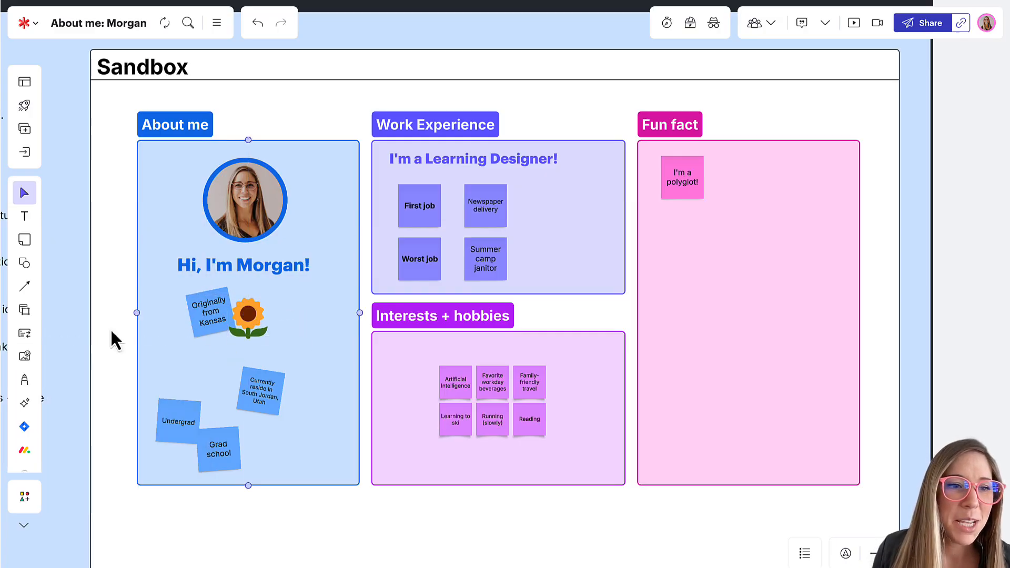
# Step: Search the GIFs for "there's no place like home" and place the red slippers GIF beside the sunflower
pyautogui.click(24, 356)
pyautogui.click(87, 340)
pyautogui.write('sunflowe')
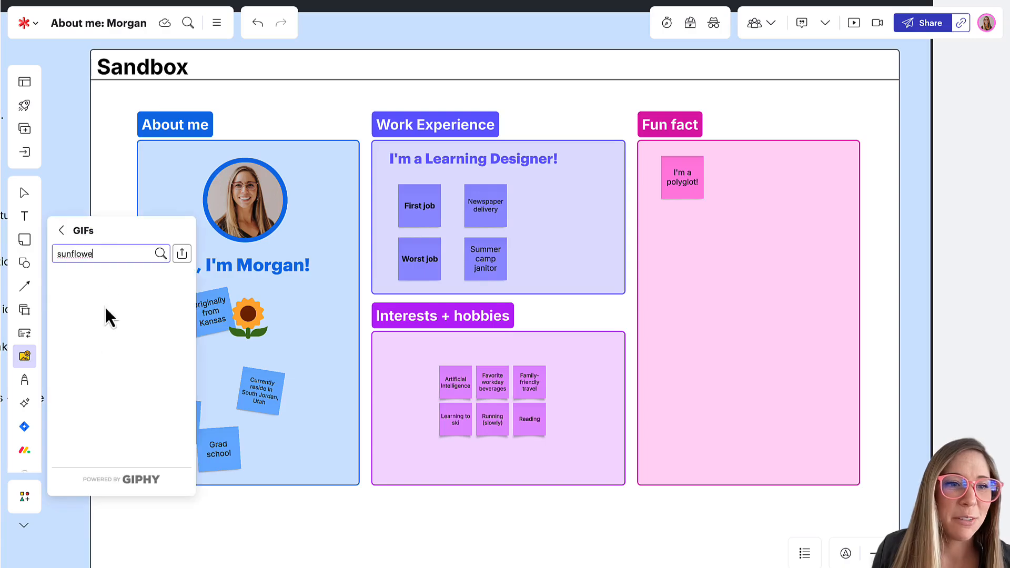
pyautogui.doubleClick(113, 254)
pyautogui.write('there ')
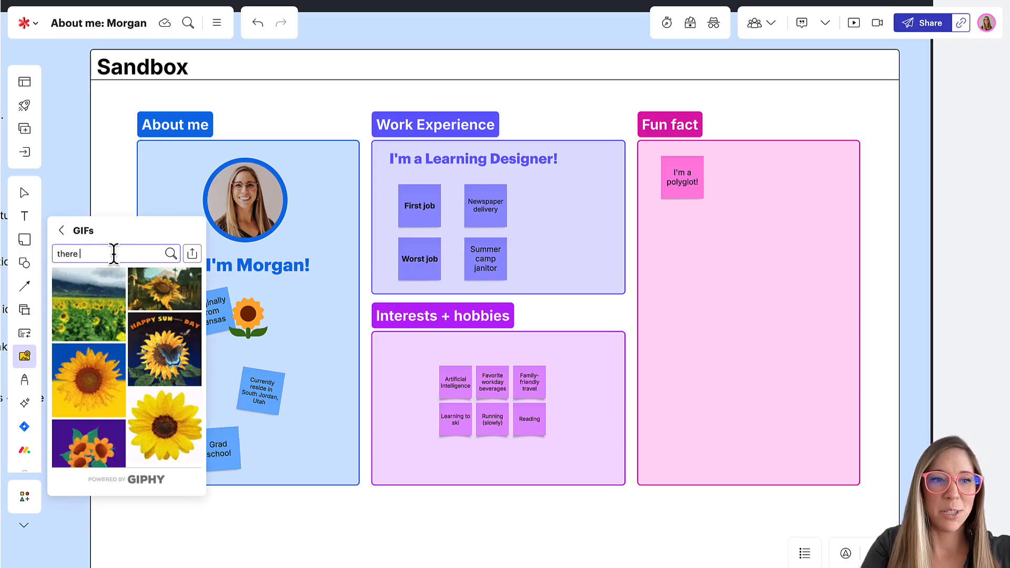
pyautogui.write("'s no place like home")
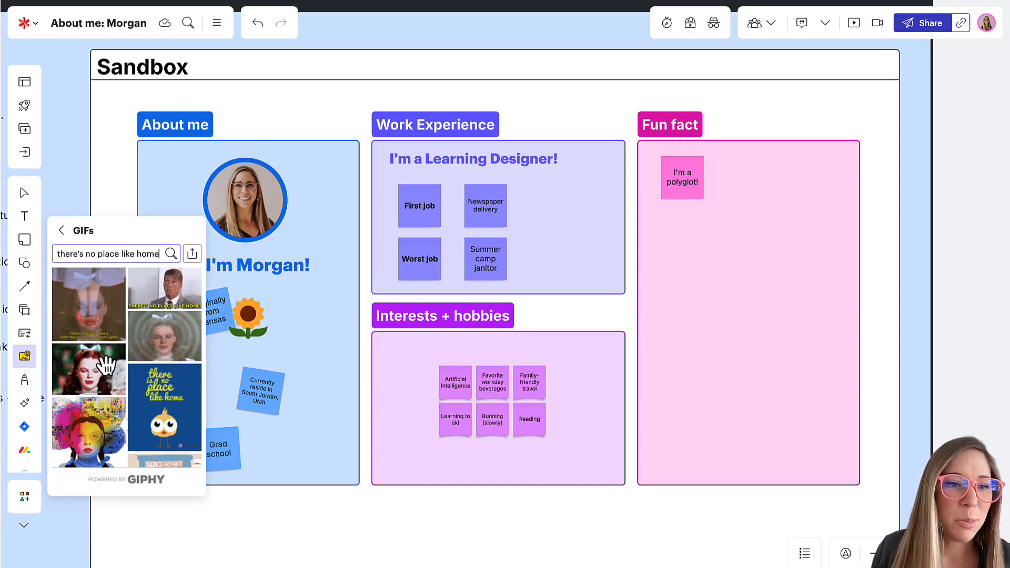
pyautogui.scroll(-5, 106, 364)
pyautogui.moveTo(100, 363); pyautogui.dragTo(309, 318)
pyautogui.click(304, 392)
# Step: Shrink the red slippers GIF and position it inside the About me frame, just beside the sunflower
pyautogui.scroll(3, 203, 321)
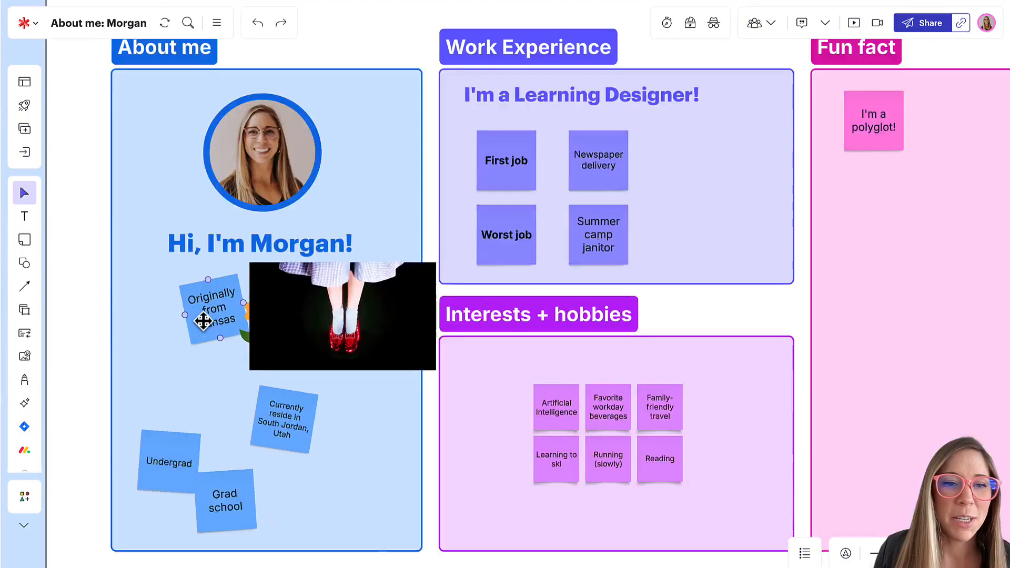
pyautogui.scroll(3, 203, 321)
pyautogui.moveTo(416, 298); pyautogui.dragTo(458, 297)
pyautogui.moveTo(655, 409); pyautogui.dragTo(524, 337)
pyautogui.moveTo(467, 278)
pyautogui.mouseDown()
pyautogui.moveTo(458, 293)
pyautogui.moveTo(465, 291)
pyautogui.mouseUp()
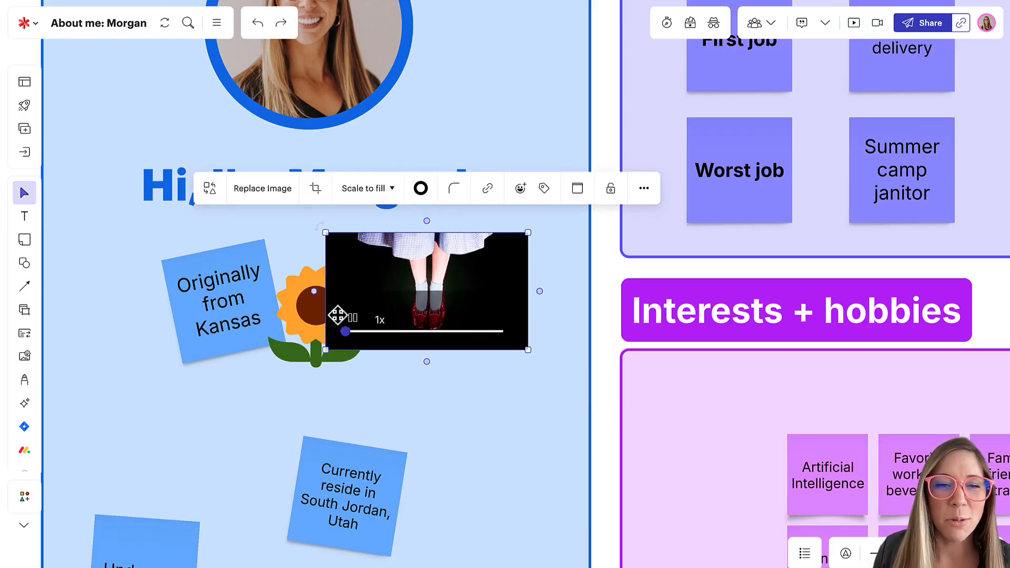
# Step: Bring the sunflower emoji to the front so it overlaps the red slippers GIF
pyautogui.click(297, 306)
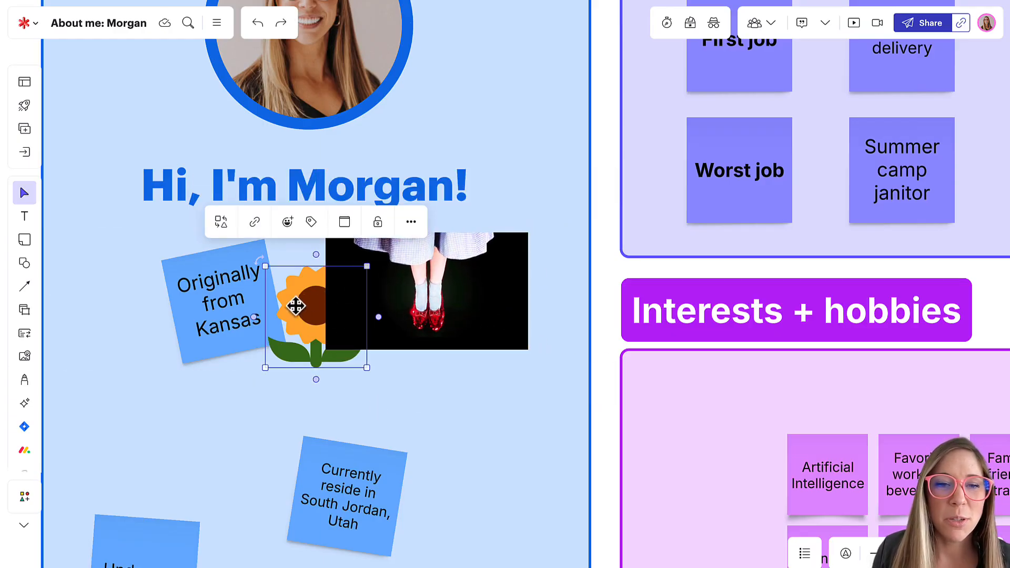
pyautogui.moveTo(406, 267)
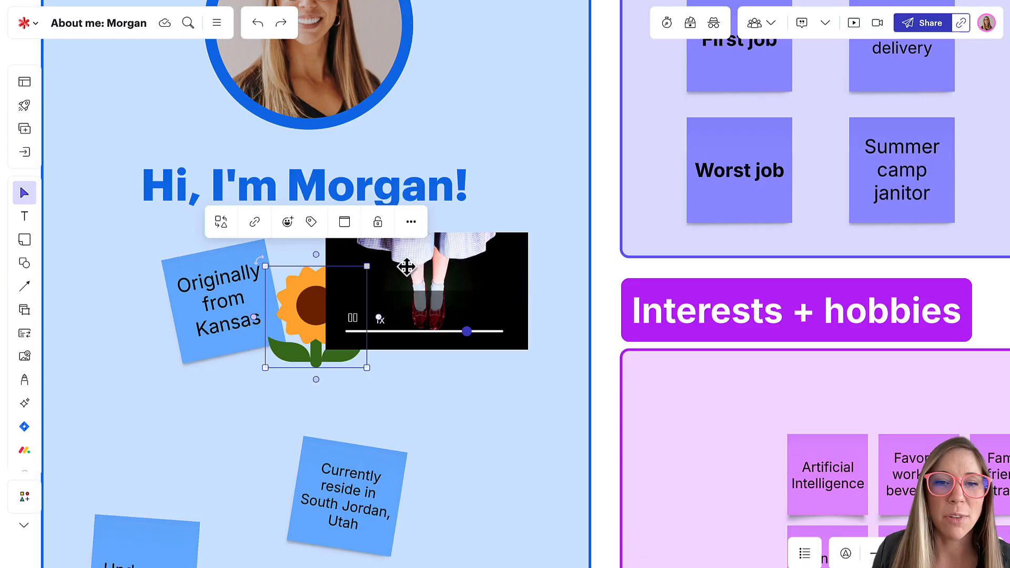
pyautogui.click(411, 226)
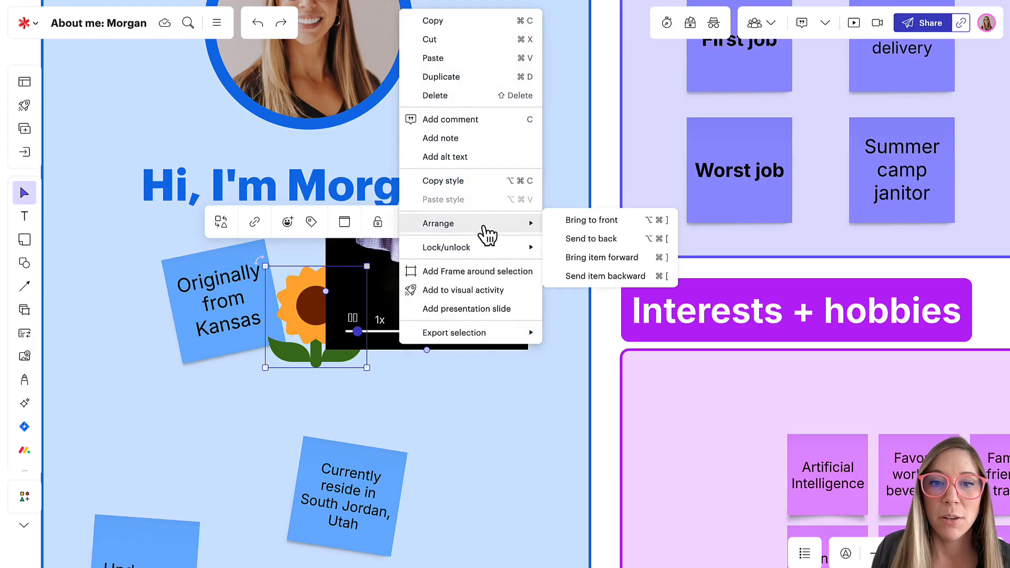
pyautogui.click(599, 230)
# Step: Move the sunflower slightly closer to the Originally from Kansas note and shift the red slippers GIF slightly up toward it
pyautogui.moveTo(337, 313); pyautogui.dragTo(316, 305)
pyautogui.click(481, 259)
pyautogui.moveTo(480, 259); pyautogui.dragTo(458, 249)
pyautogui.click(515, 444)
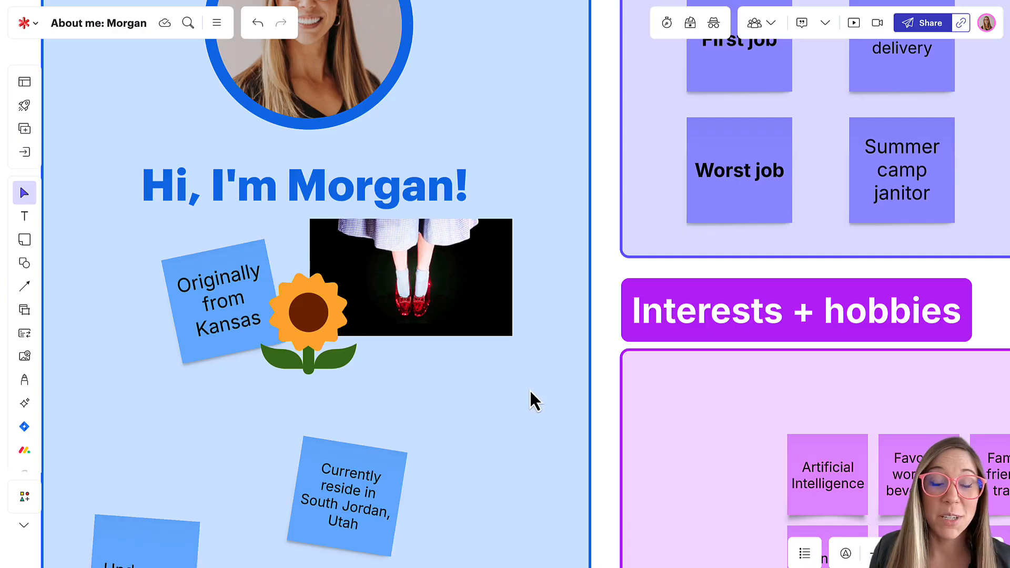
pyautogui.scroll(-5, 530, 394)
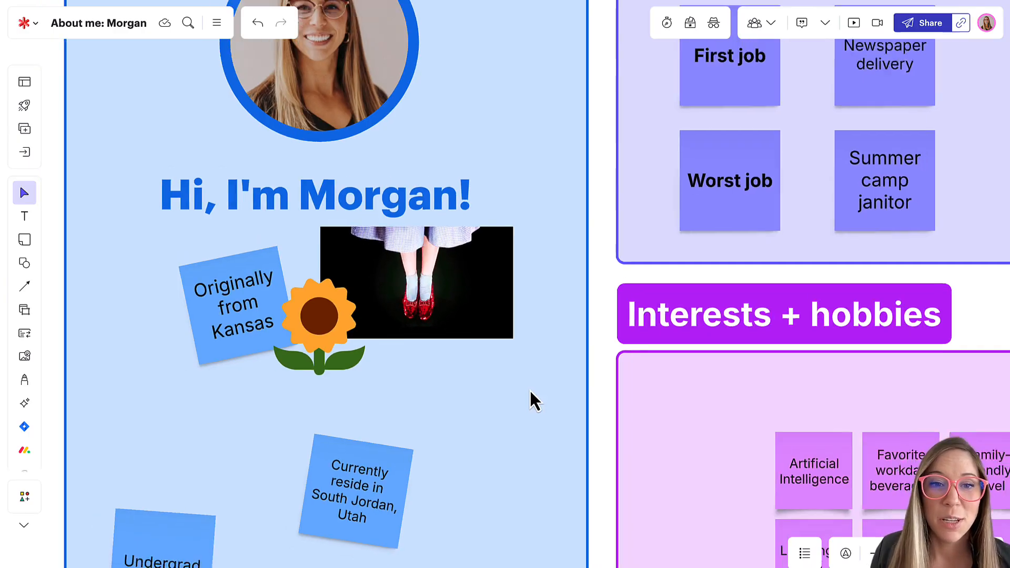